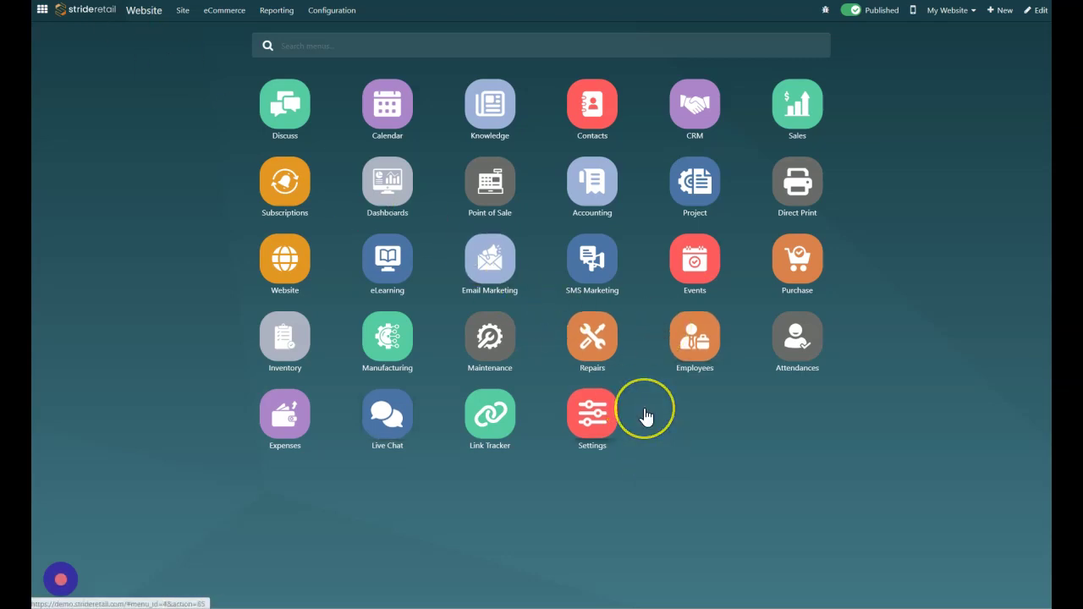
Launch the Inventory app to its Overview of Receipts, Delivery Orders and Returns
{"action": "left_click", "coordinate": [620, 407]}
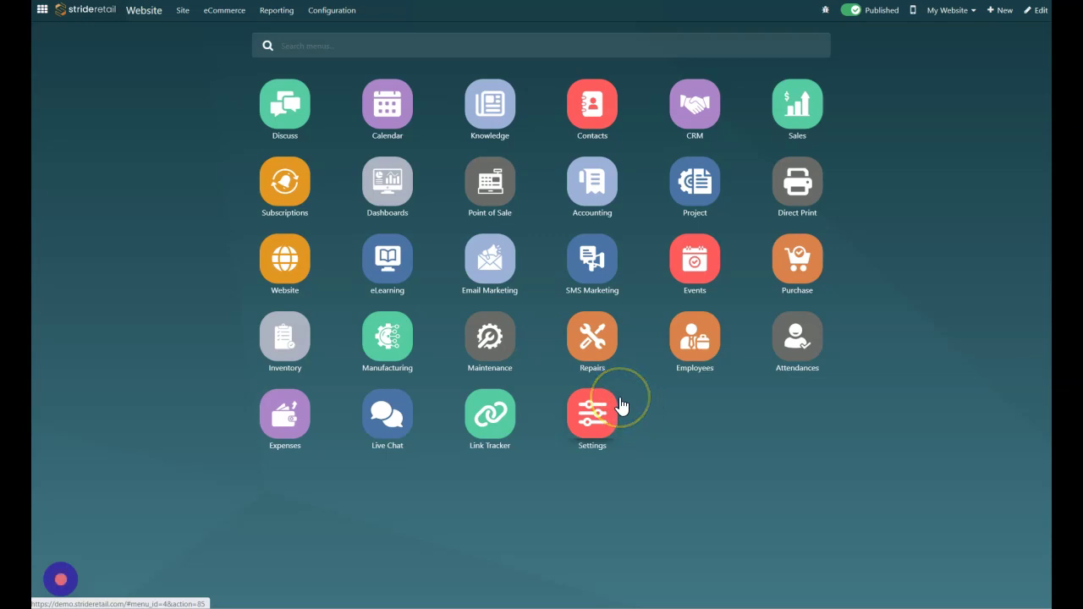
{"action": "left_click", "coordinate": [597, 388]}
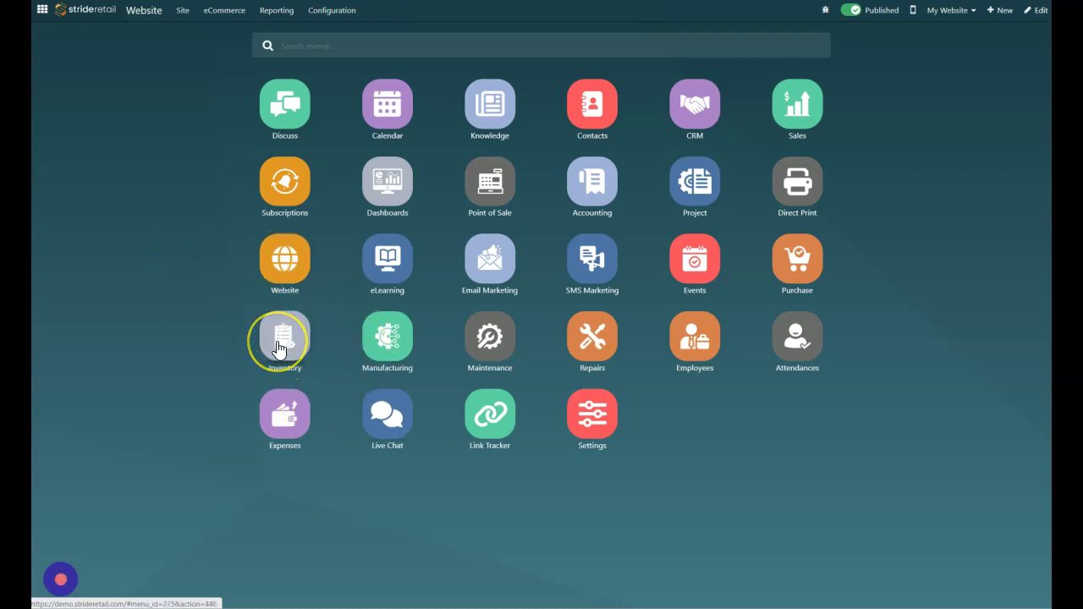
{"action": "left_click", "coordinate": [279, 343]}
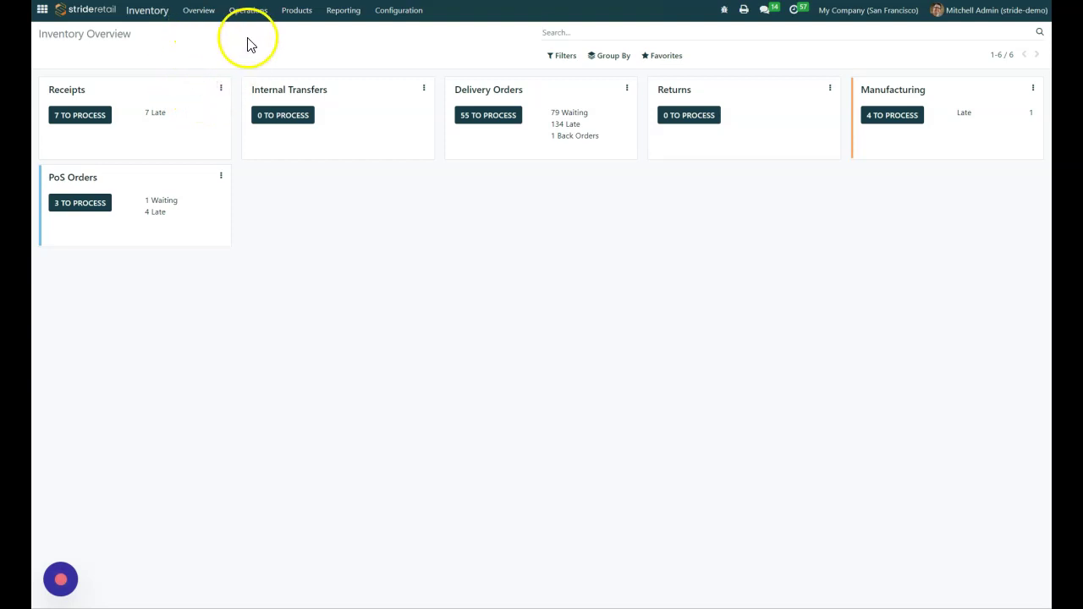
Open Operations > Inventory Adjustments to list the 51 on-hand stock records
{"action": "left_click", "coordinate": [250, 12]}
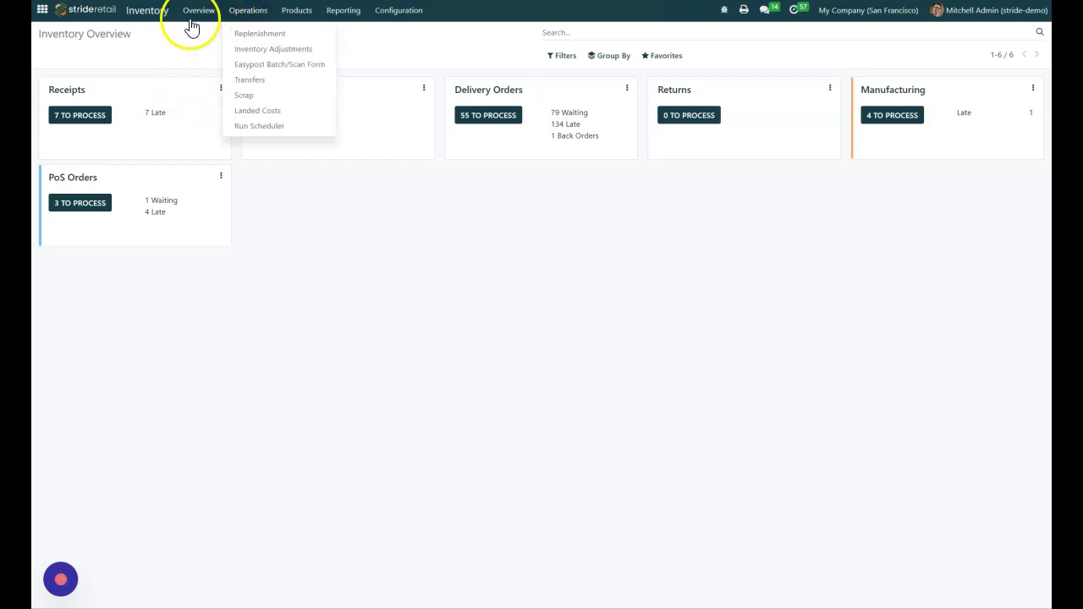
{"action": "left_click", "coordinate": [271, 51]}
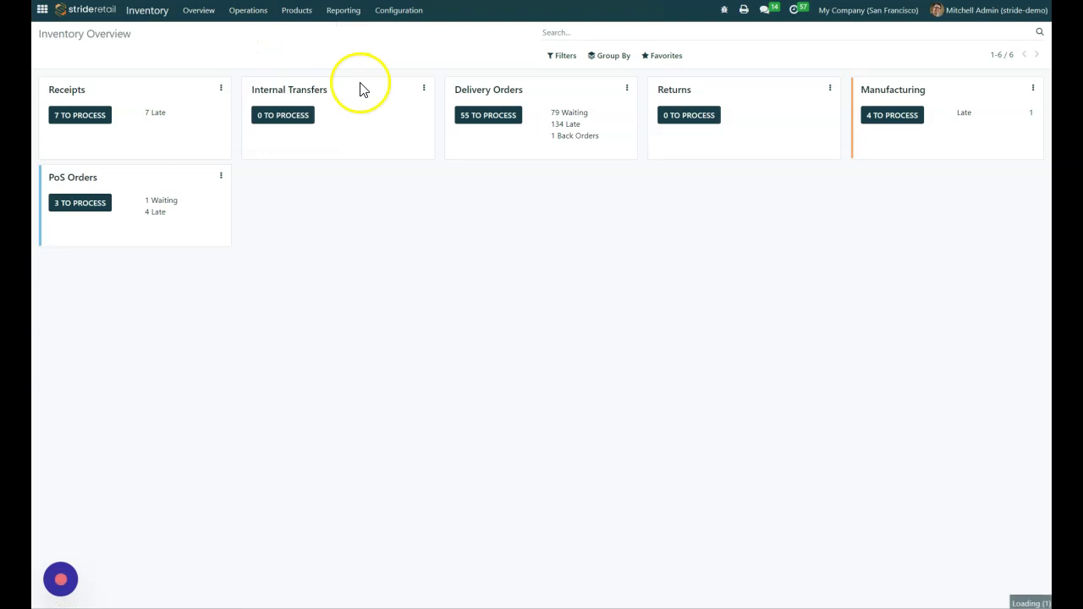
{"action": "mouse_move", "coordinate": [361, 89]}
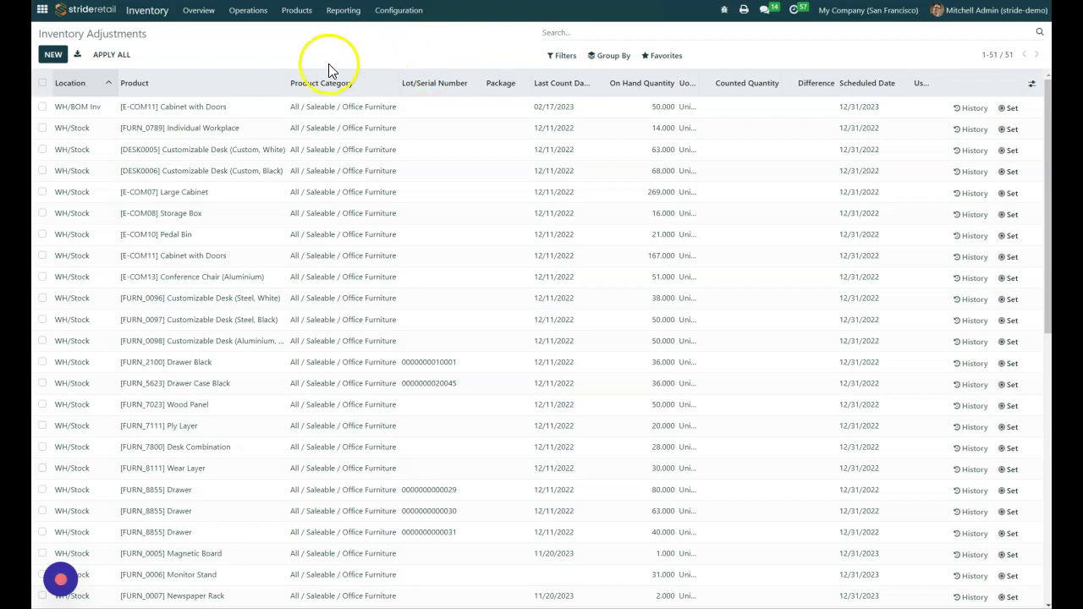
{"action": "left_click", "coordinate": [678, 34]}
{"action": "left_click", "coordinate": [703, 34]}
Turn on the optional Available Quantity column next to On Hand Quantity
{"action": "left_click", "coordinate": [1032, 85]}
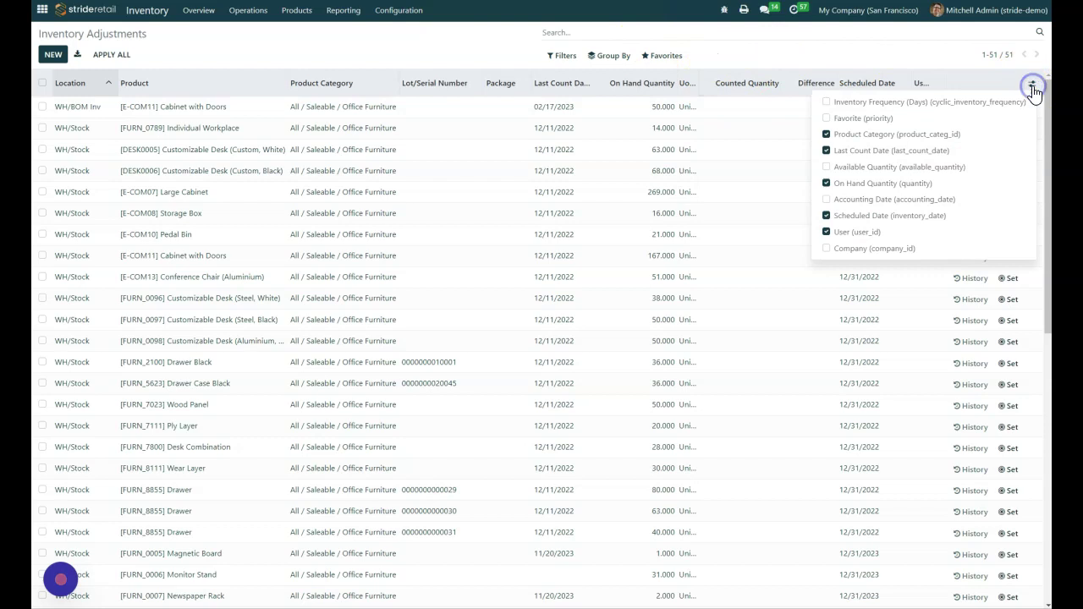
{"action": "left_click", "coordinate": [830, 170]}
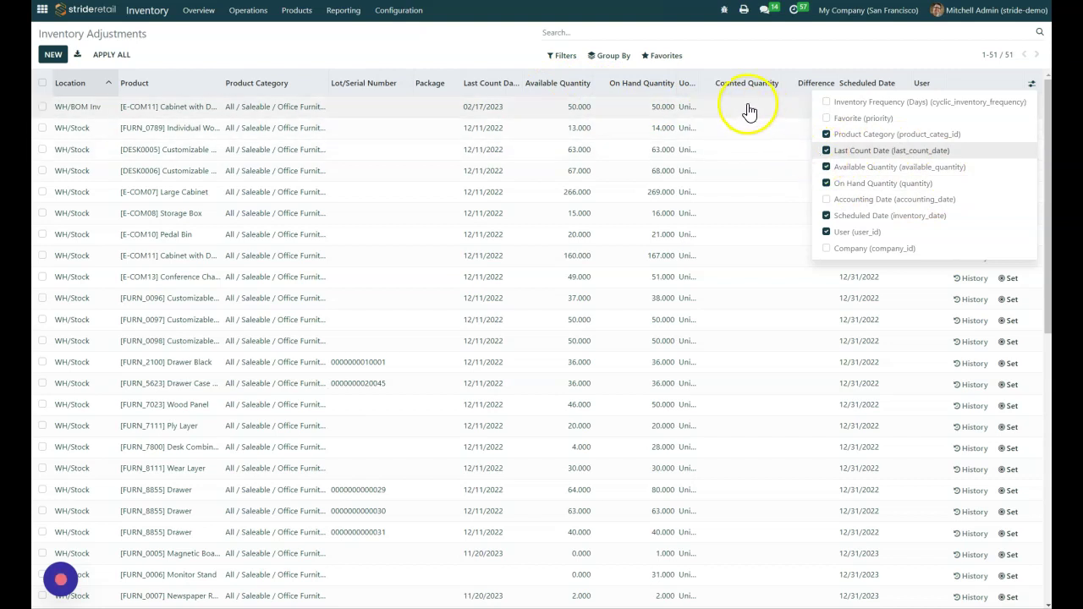
{"action": "left_click", "coordinate": [899, 54]}
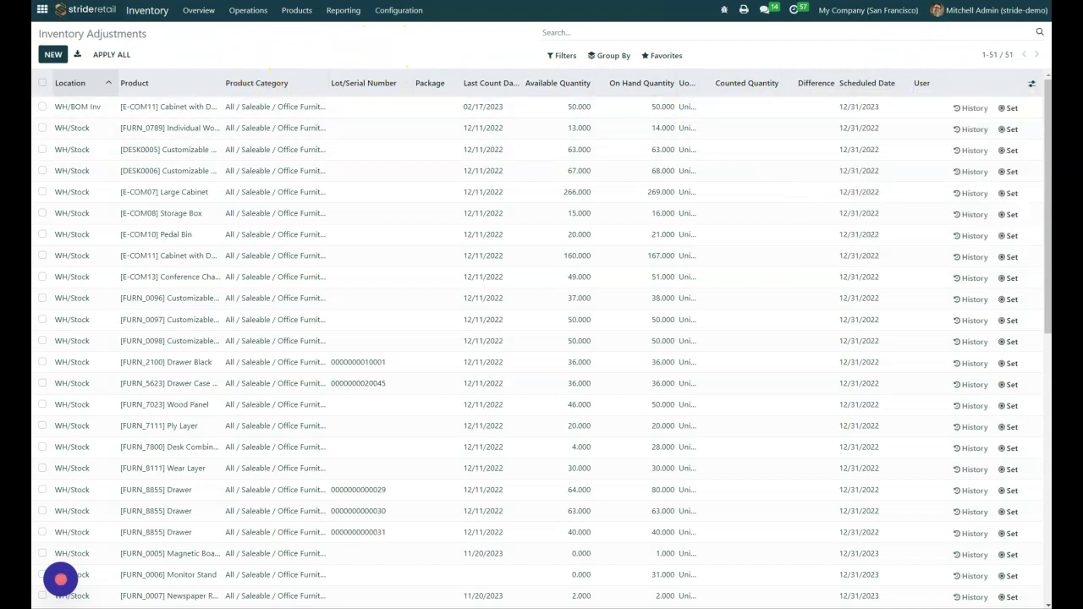
Group adjustments by Product Category and expand the All / Saleable / Office Furniture (43) group
{"action": "left_click", "coordinate": [608, 59]}
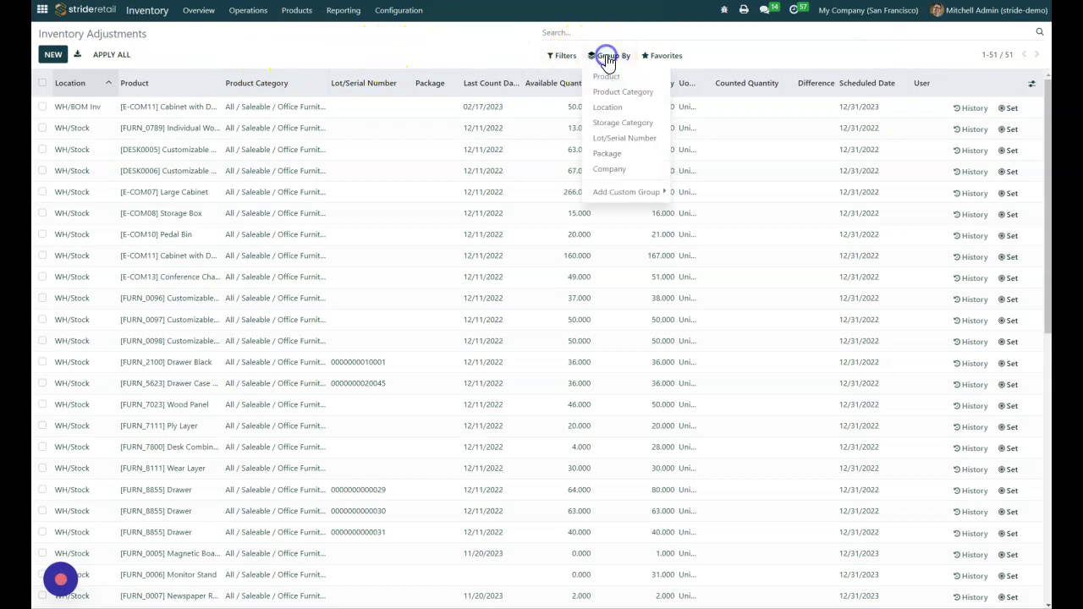
{"action": "left_click", "coordinate": [635, 96]}
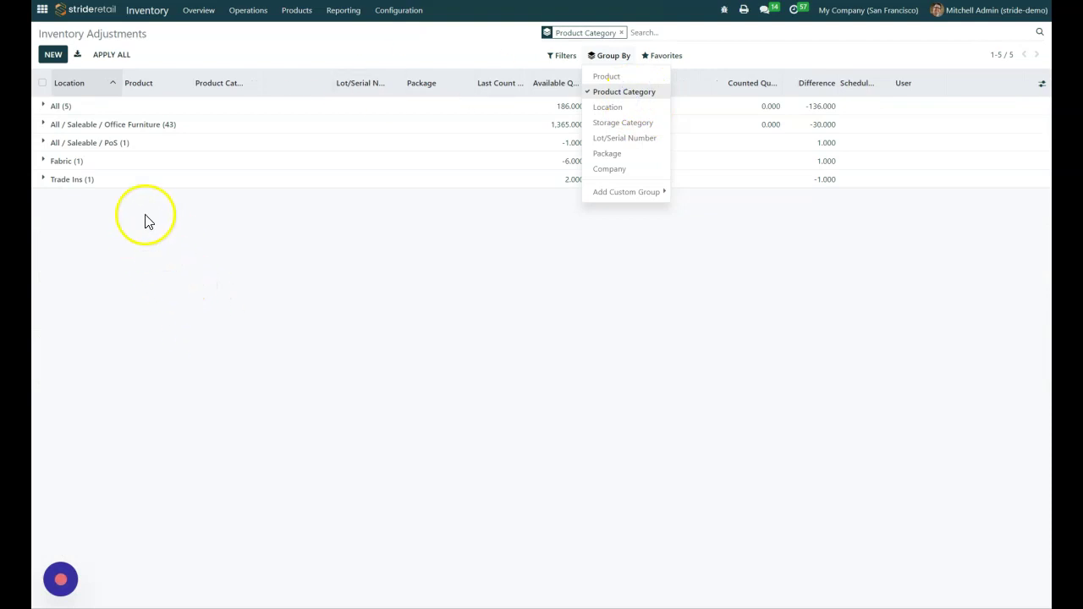
{"action": "left_click", "coordinate": [44, 127]}
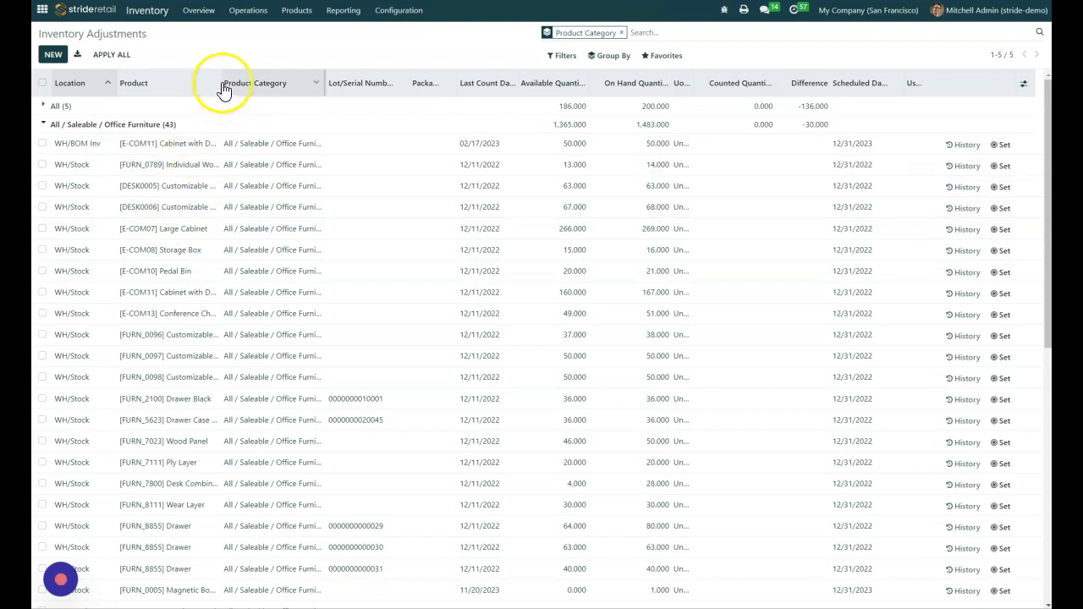
Drag the Product header border toward Product Category so full names show
{"action": "left_click_drag", "start_coordinate": [218, 82], "coordinate": [290, 83]}
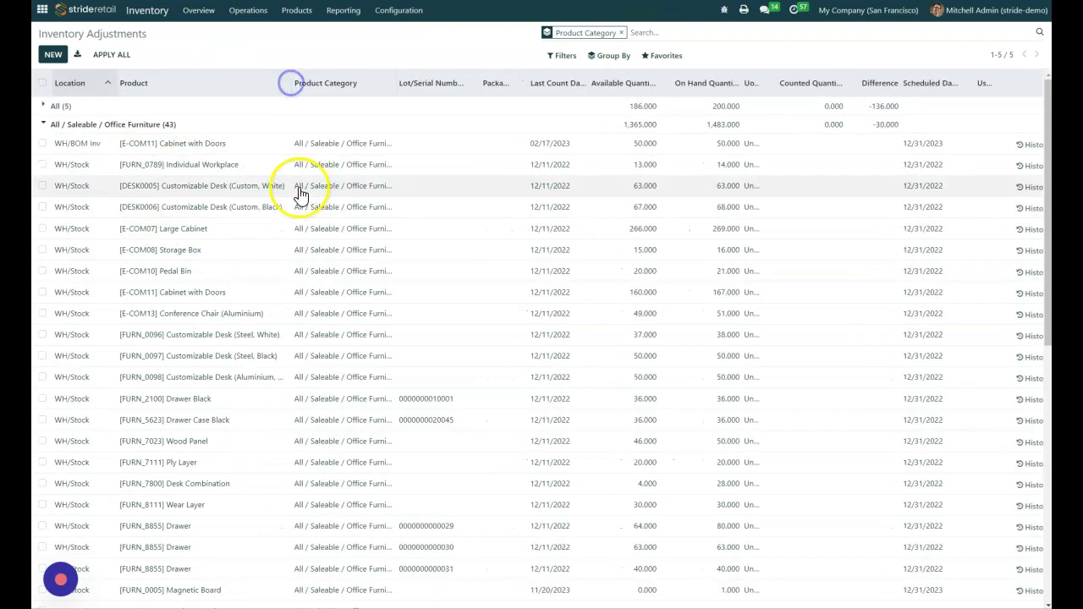
Record a counted quantity of 50 for E-COM11 Cabinet with Doors and apply it
{"action": "left_click", "coordinate": [827, 152]}
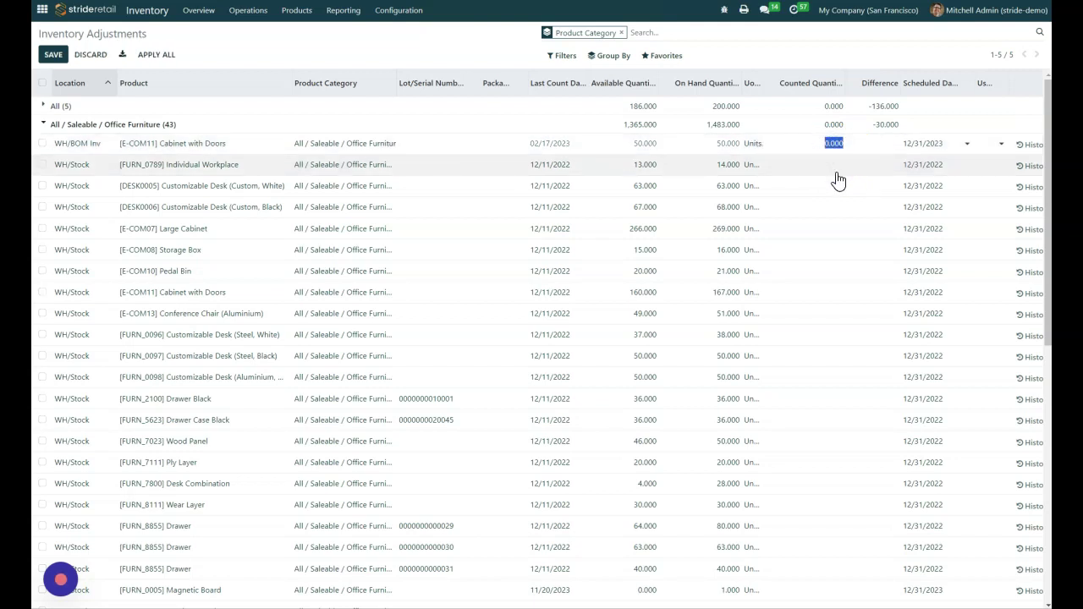
{"action": "left_click", "coordinate": [835, 173]}
{"action": "left_click", "coordinate": [831, 144]}
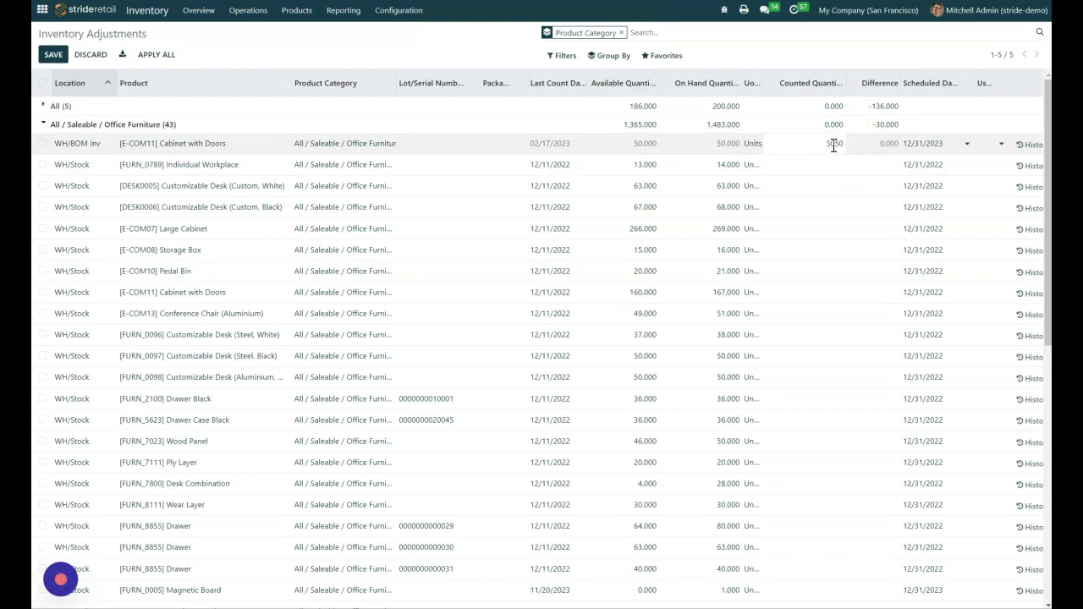
{"action": "type", "text": "50"}
{"action": "left_click", "coordinate": [873, 102]}
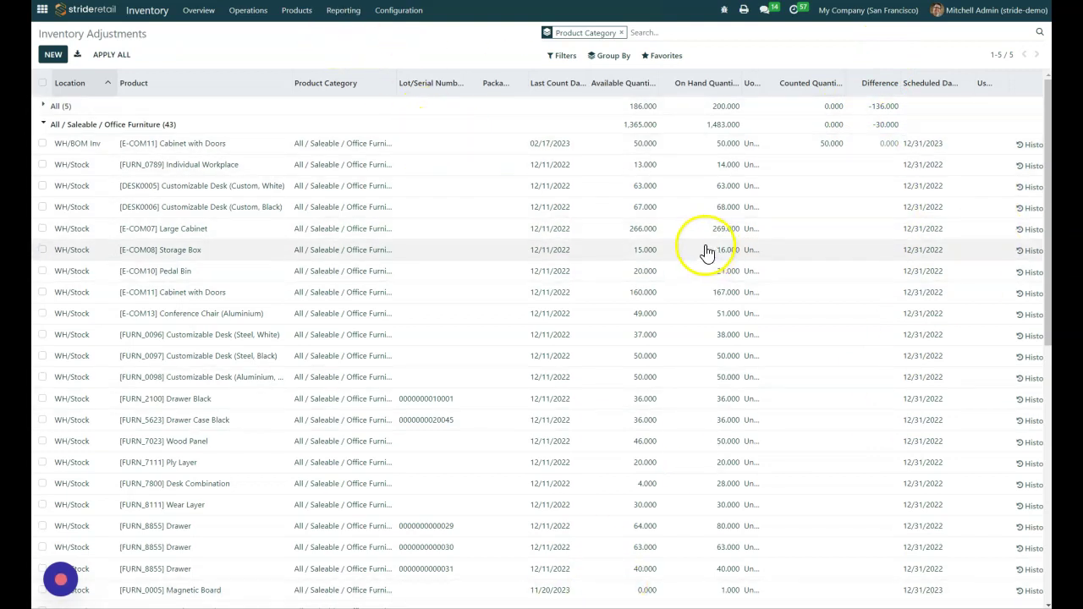
{"action": "key", "text": "ctrl+minus"}
{"action": "key", "text": "ctrl+minus"}
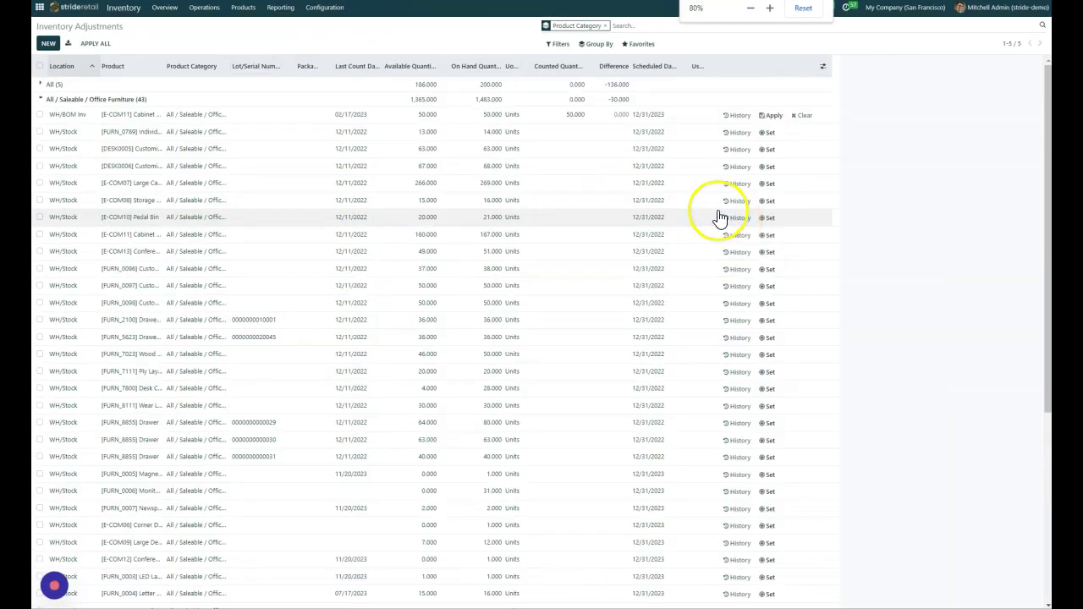
{"action": "key", "text": "ctrl+plus"}
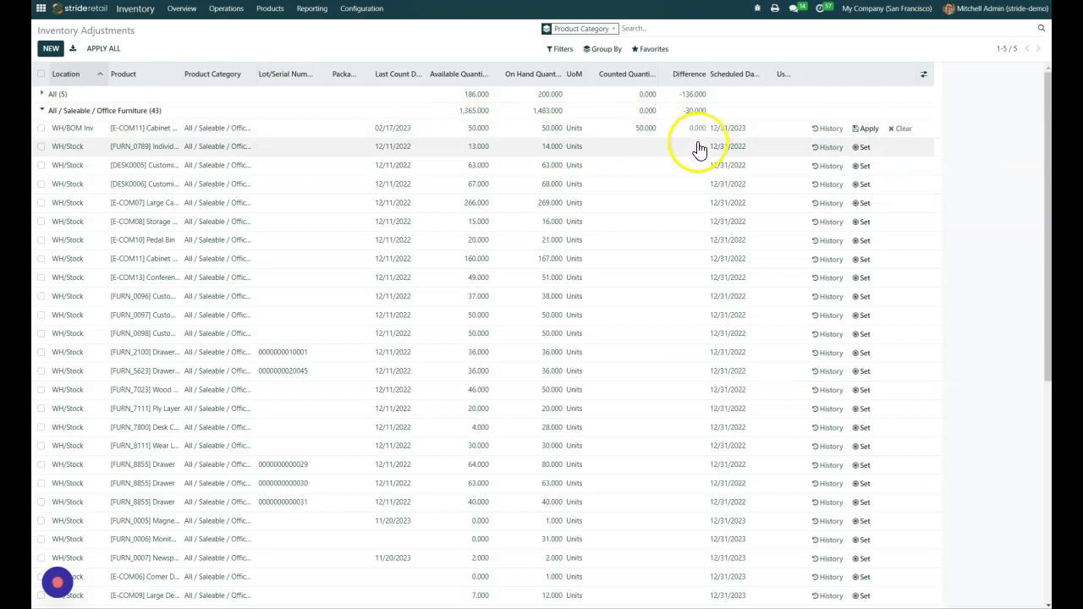
{"action": "left_click", "coordinate": [870, 129]}
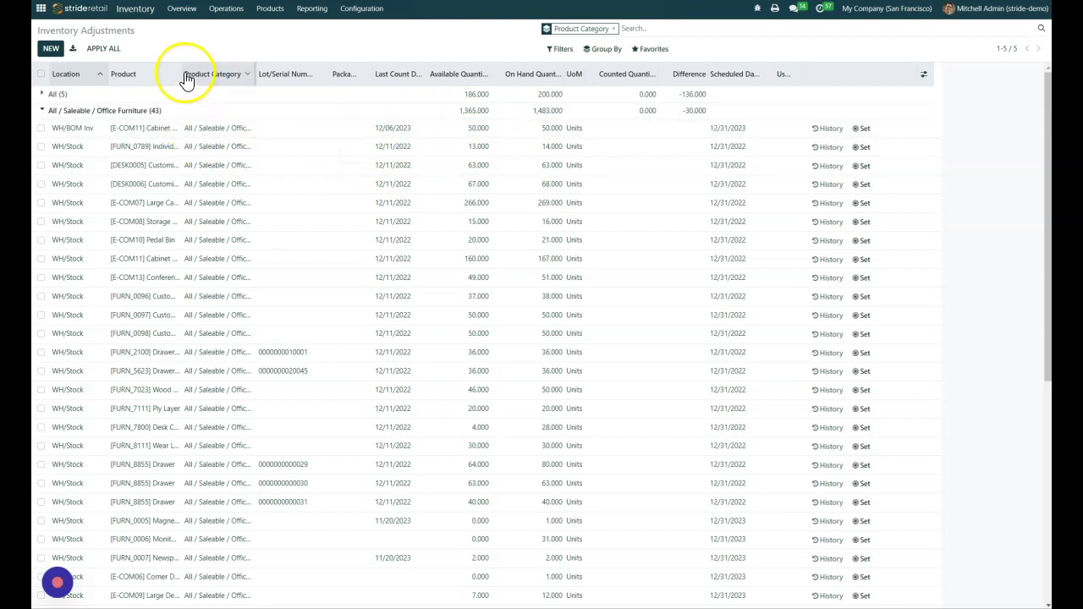
Widen the Product column, then count 12 for FURN_0789 Individual Workplace and apply it
{"action": "left_click_drag", "start_coordinate": [183, 74], "coordinate": [244, 71]}
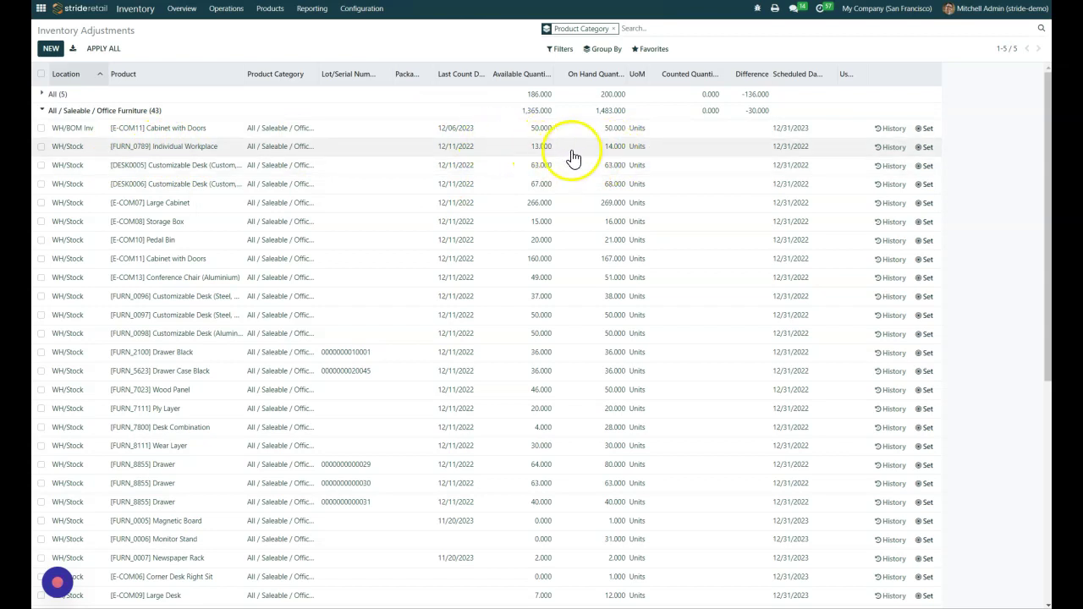
{"action": "left_click", "coordinate": [713, 147]}
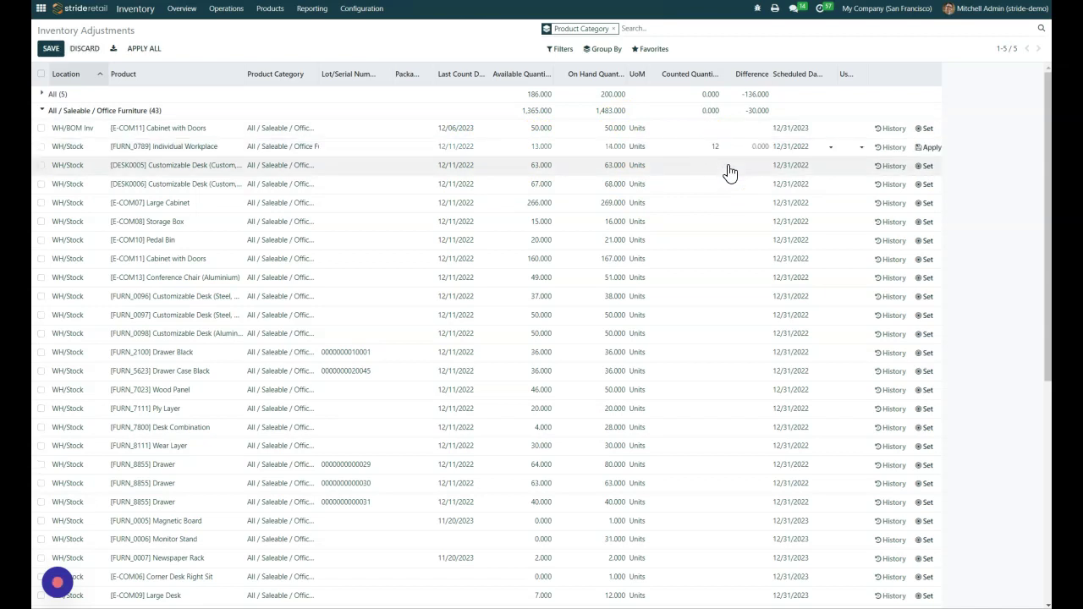
{"action": "type", "text": "12"}
{"action": "left_click", "coordinate": [931, 149]}
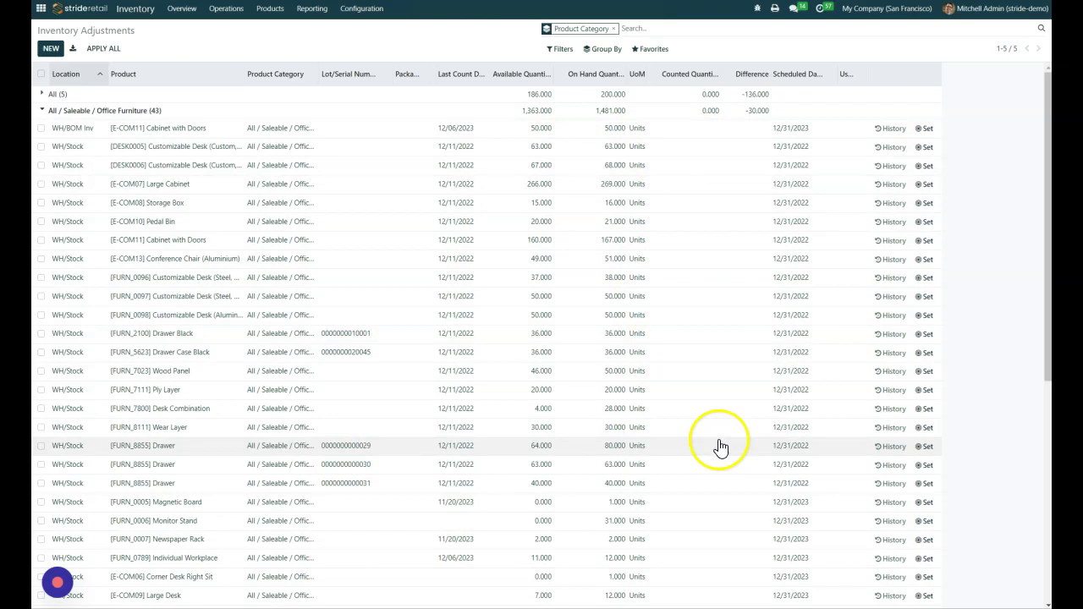
{"action": "left_click", "coordinate": [134, 51]}
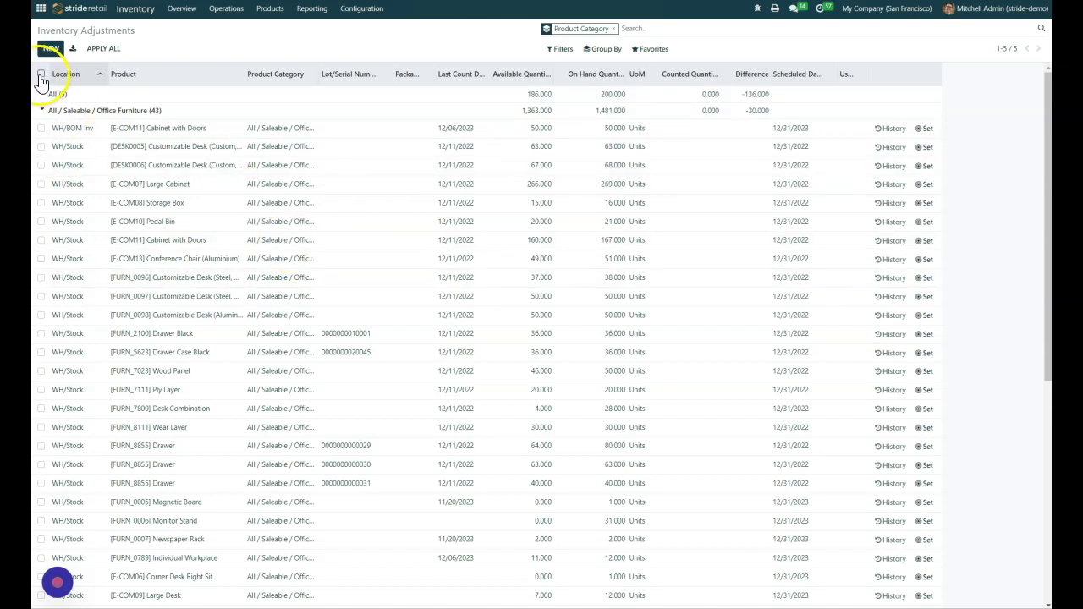
Select all 43 Office Furniture rows and scroll through the selection
{"action": "left_click", "coordinate": [41, 74]}
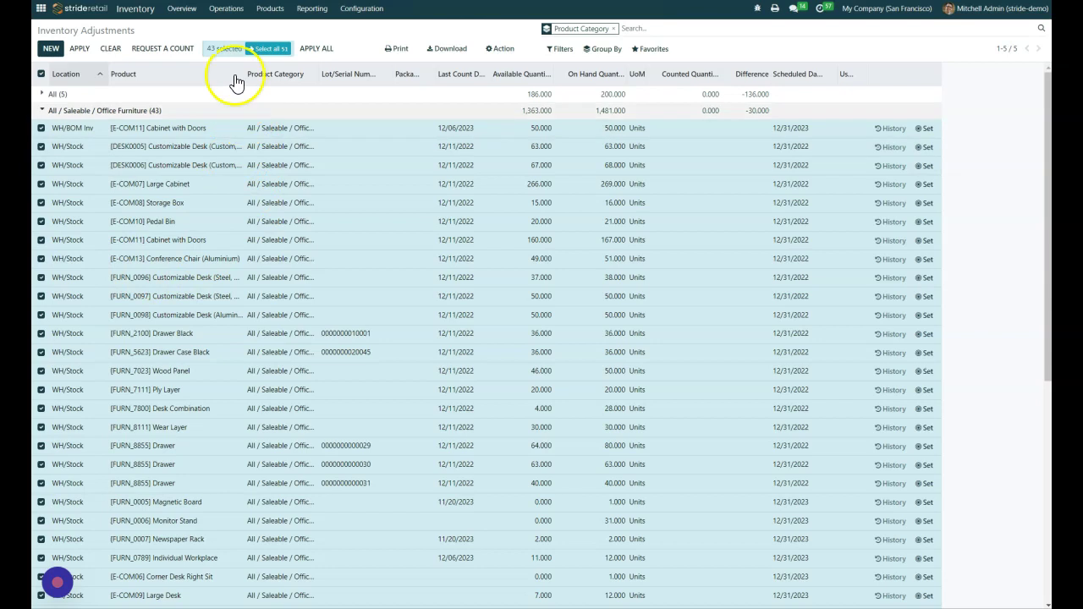
{"action": "scroll", "coordinate": [304, 113], "scroll_direction": "down", "scroll_amount": 5}
{"action": "scroll", "coordinate": [266, 295], "scroll_direction": "up", "scroll_amount": 4}
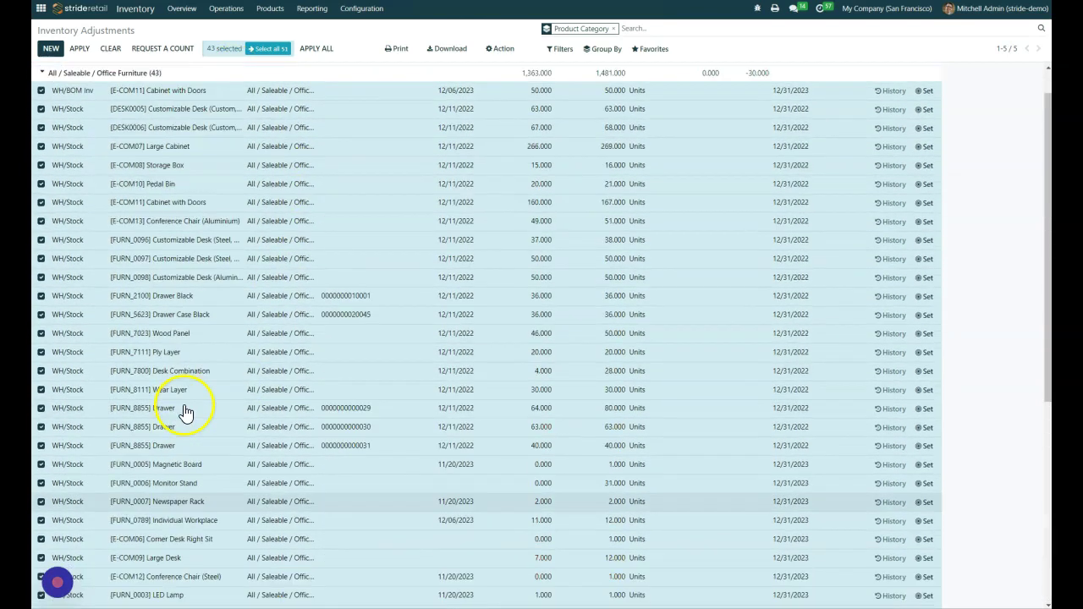
{"action": "scroll", "coordinate": [186, 412], "scroll_direction": "up", "scroll_amount": 1}
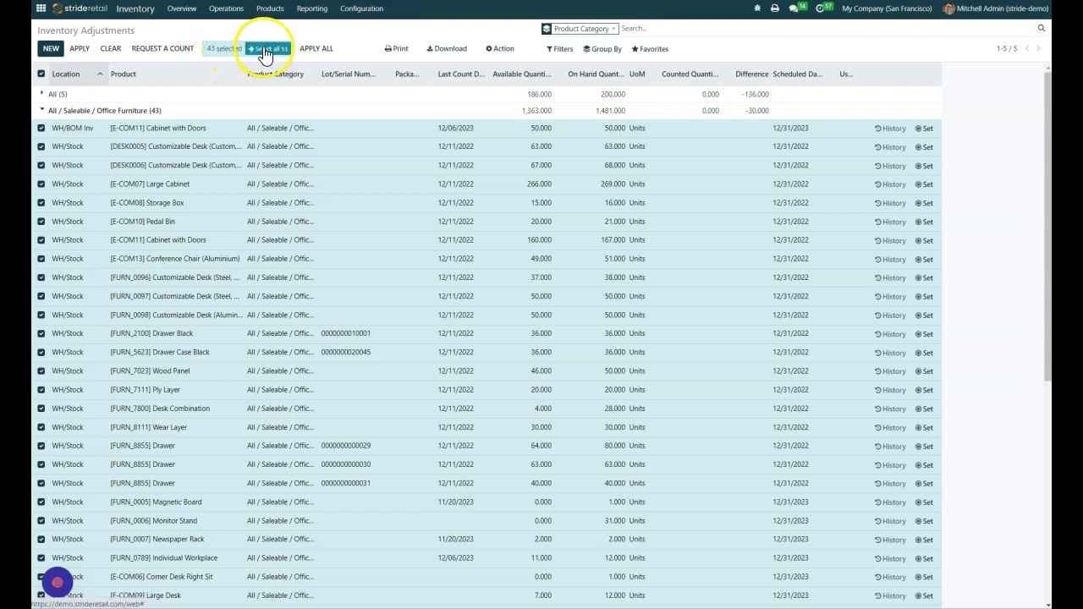
{"action": "scroll", "coordinate": [169, 471], "scroll_direction": "down", "scroll_amount": 3}
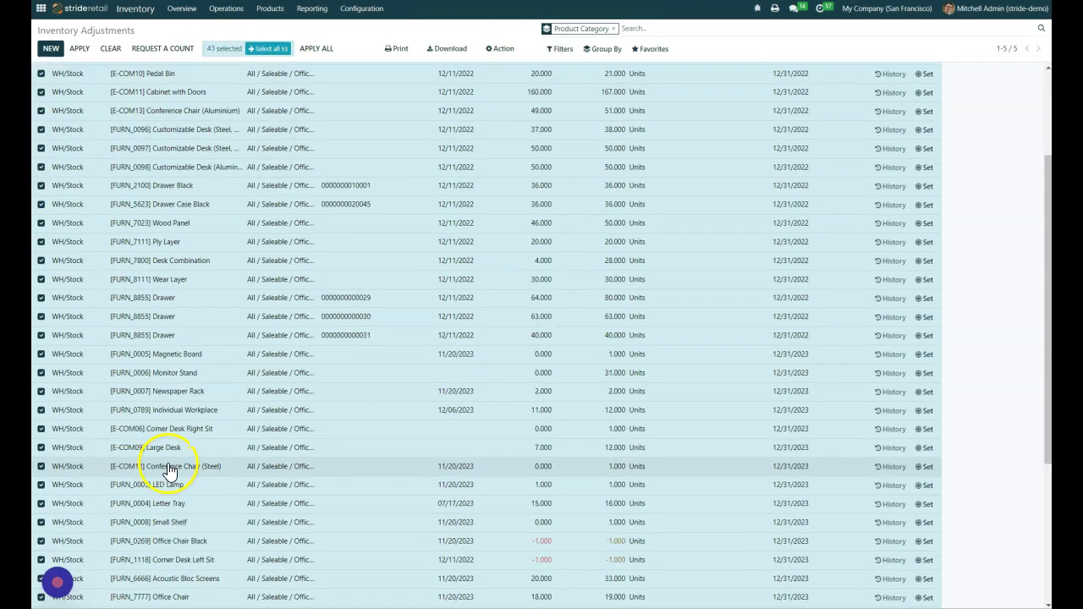
{"action": "scroll", "coordinate": [173, 467], "scroll_direction": "down", "scroll_amount": 5}
{"action": "scroll", "coordinate": [121, 355], "scroll_direction": "up", "scroll_amount": 10}
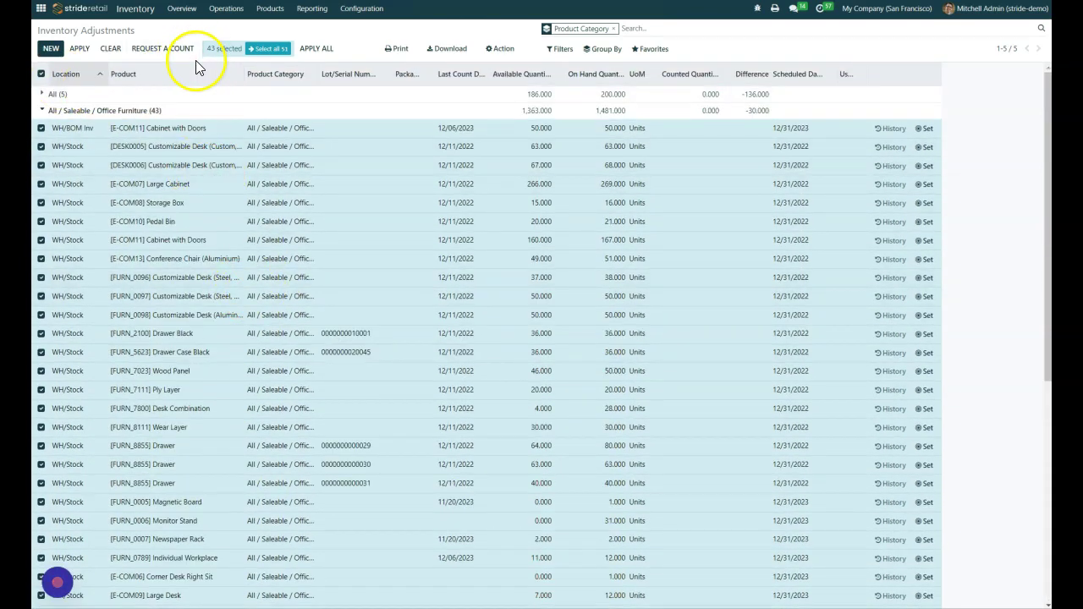
Choose Action > Export and enable the import-compatible export option
{"action": "left_click", "coordinate": [499, 49]}
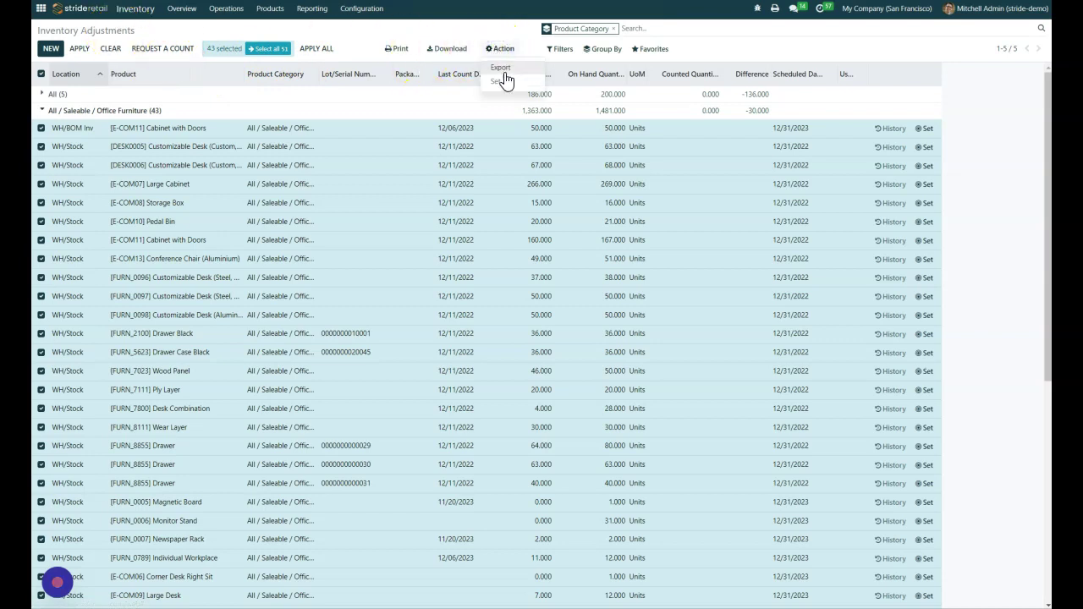
{"action": "left_click", "coordinate": [498, 68]}
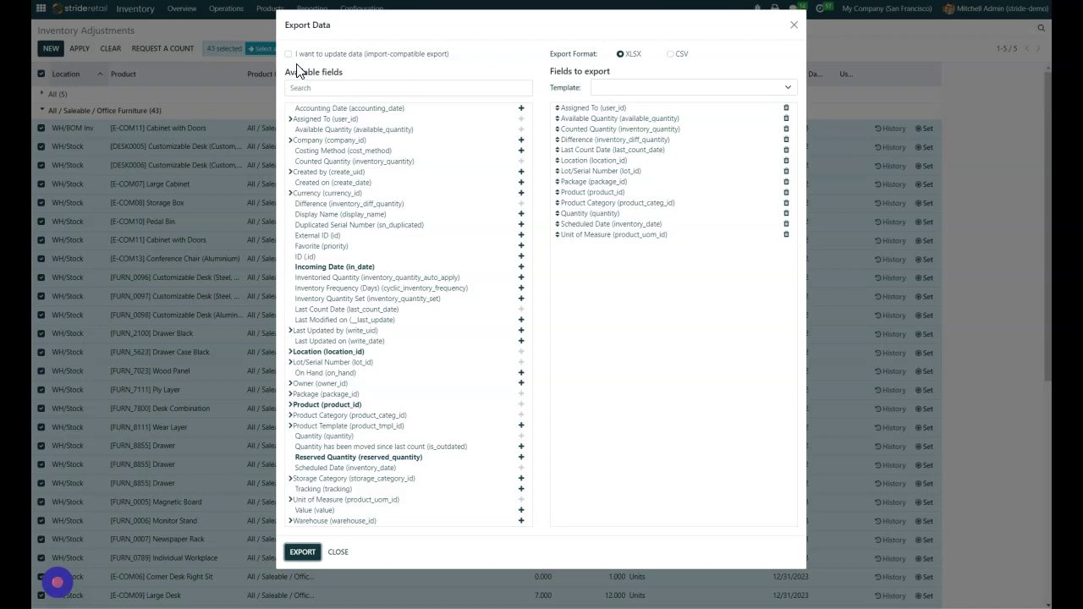
{"action": "left_click", "coordinate": [288, 53]}
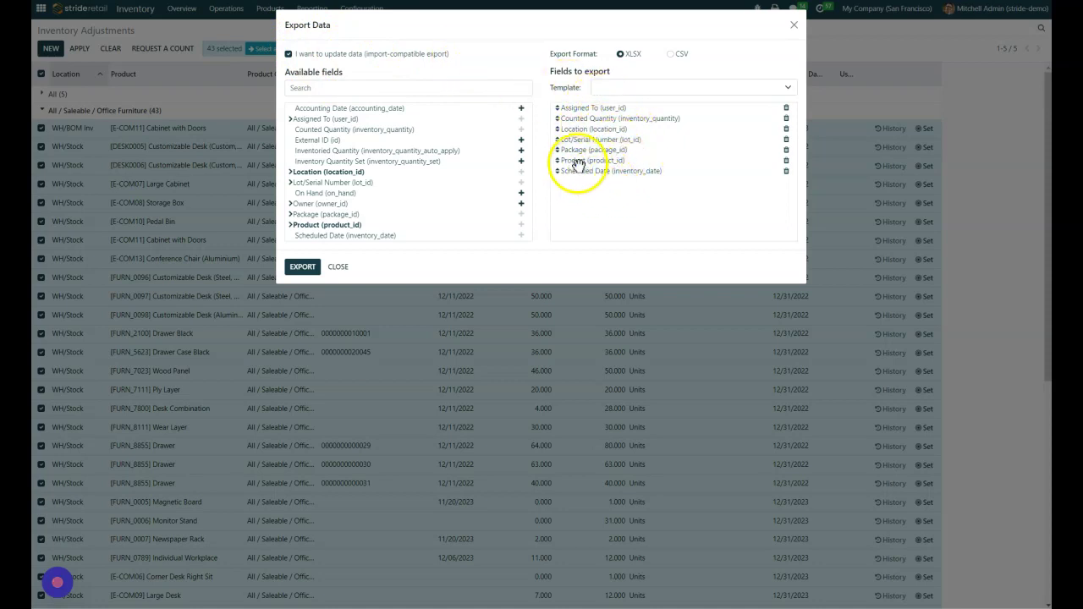
Limit exported fields to Product, Counted Quantity and Location, with Product on top
{"action": "left_click", "coordinate": [459, 131]}
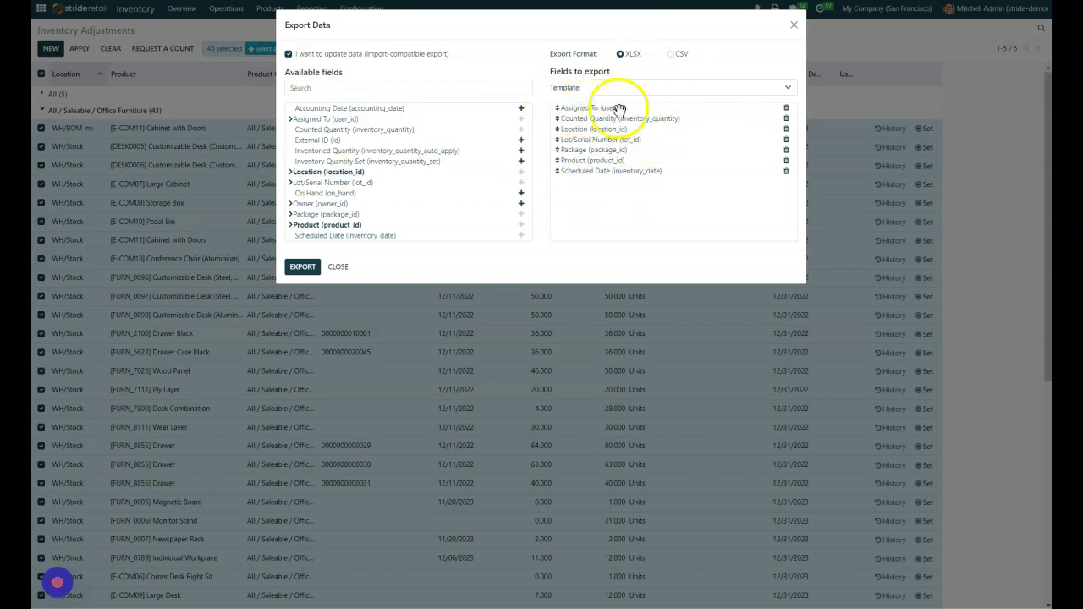
{"action": "left_click", "coordinate": [786, 109]}
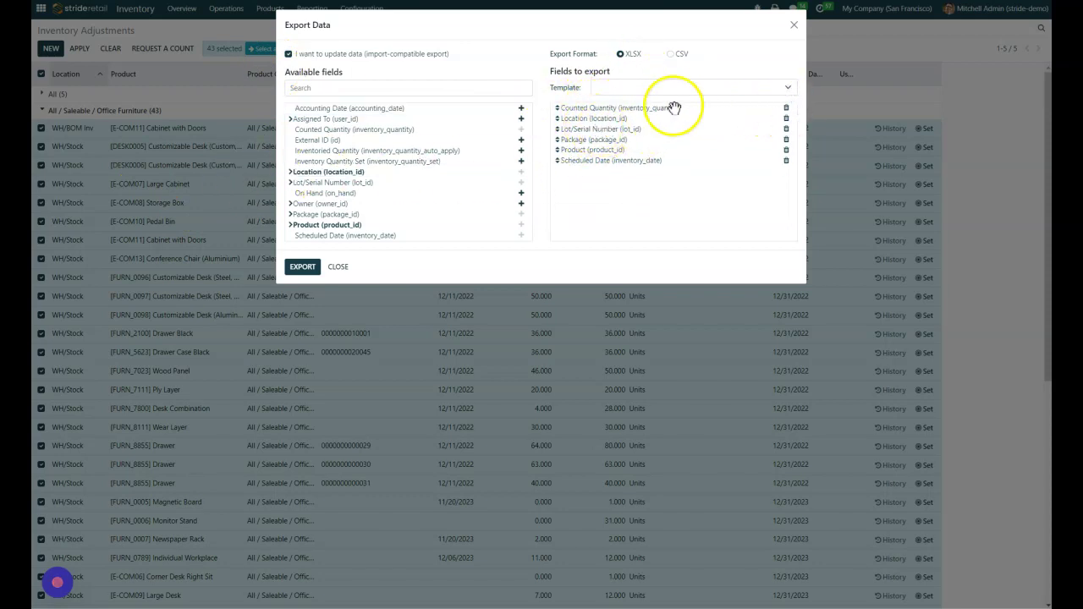
{"action": "left_click", "coordinate": [309, 226]}
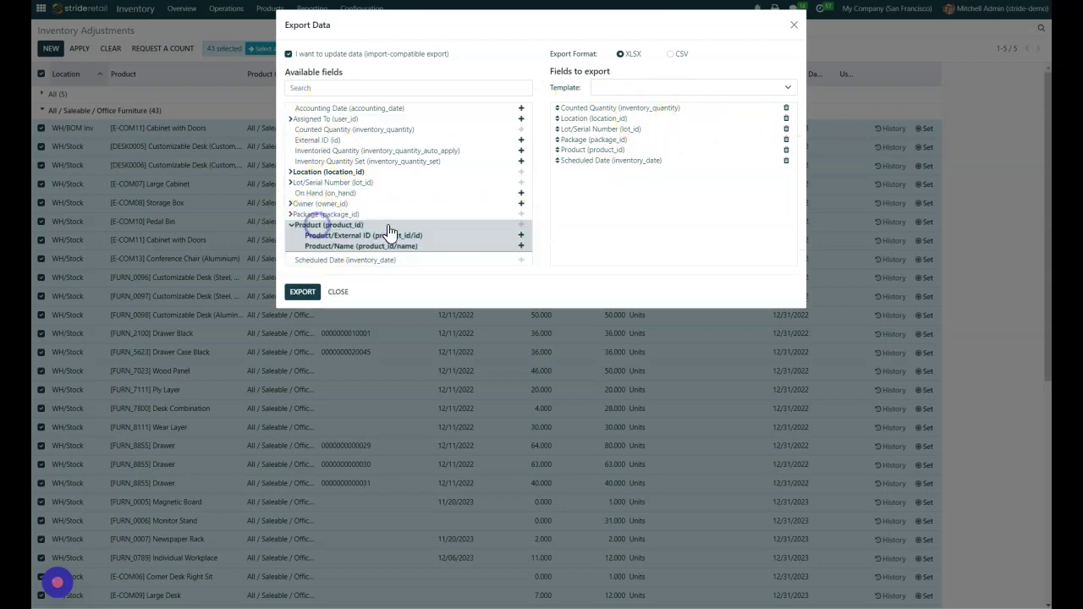
{"action": "left_click_drag", "start_coordinate": [598, 159], "coordinate": [554, 107]}
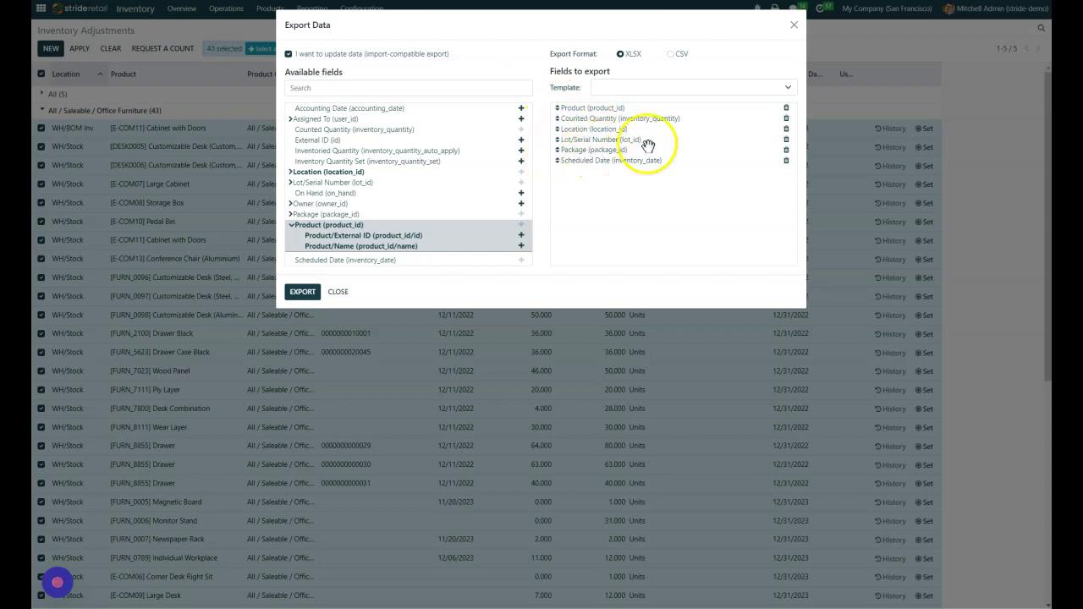
{"action": "left_click", "coordinate": [786, 140]}
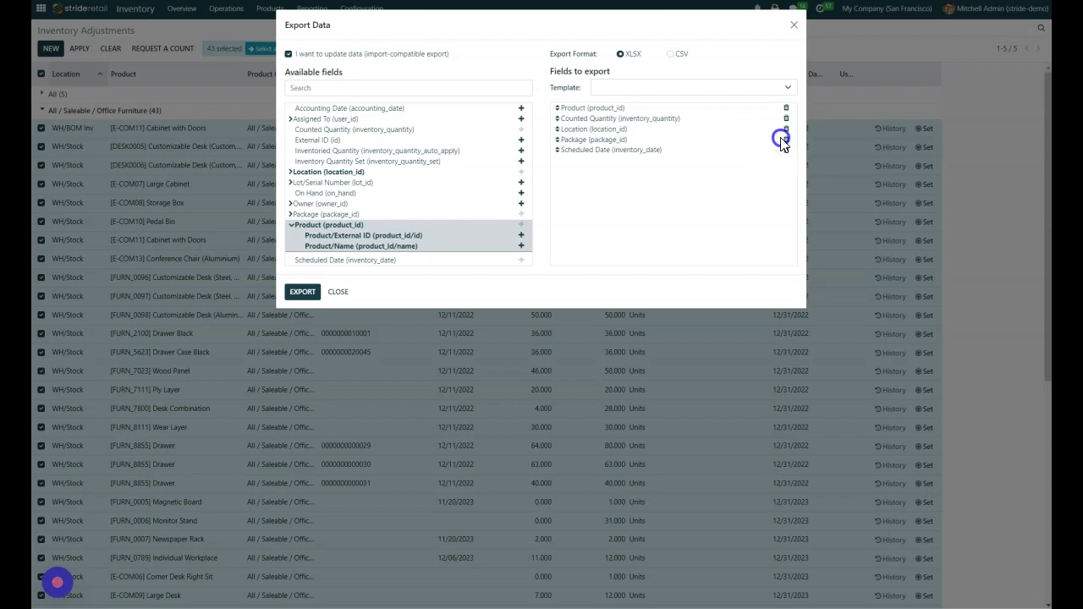
{"action": "left_click", "coordinate": [786, 141]}
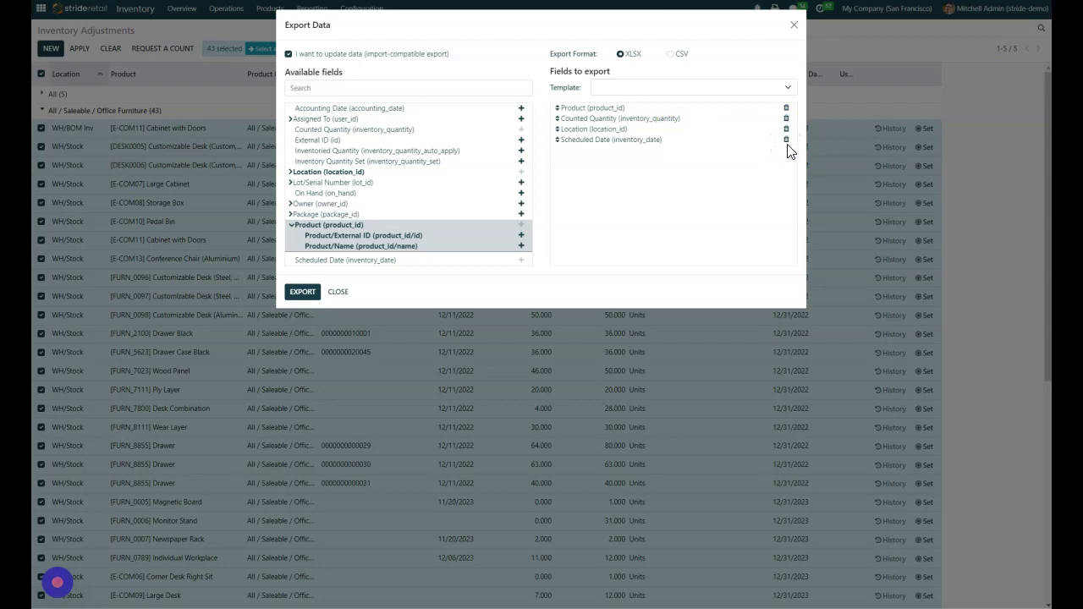
{"action": "left_click", "coordinate": [786, 140]}
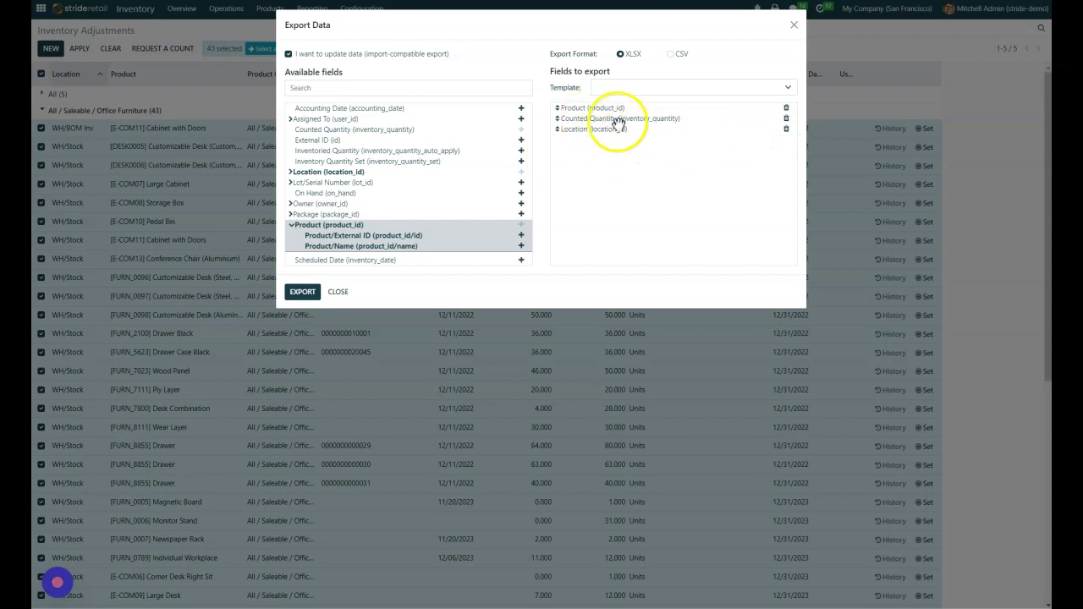
Export the rows as an XLSX file and close the Export Data dialog
{"action": "left_click", "coordinate": [339, 193]}
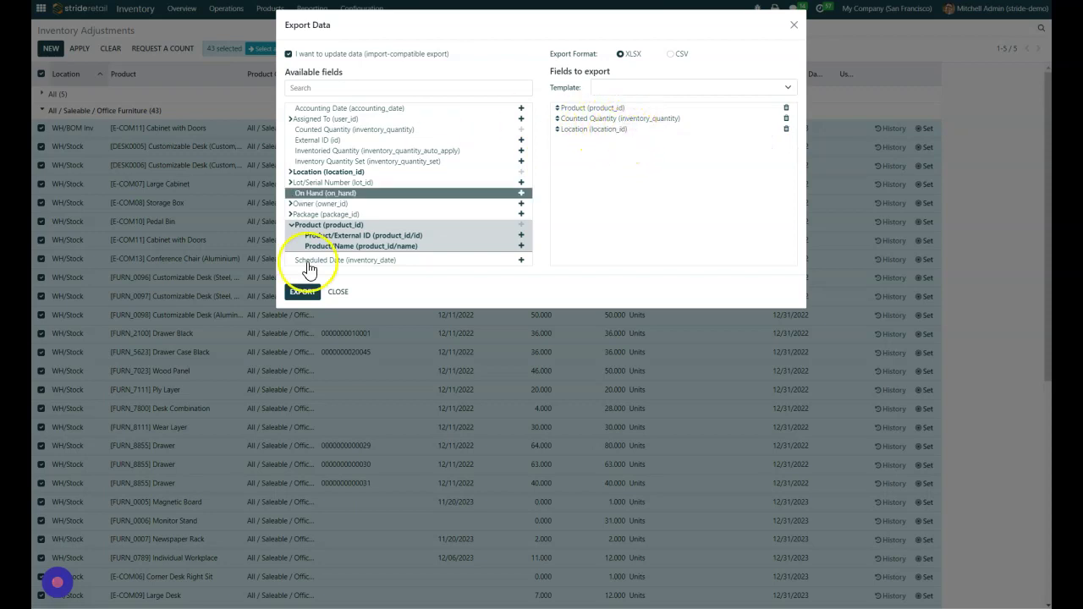
{"action": "left_click", "coordinate": [302, 292]}
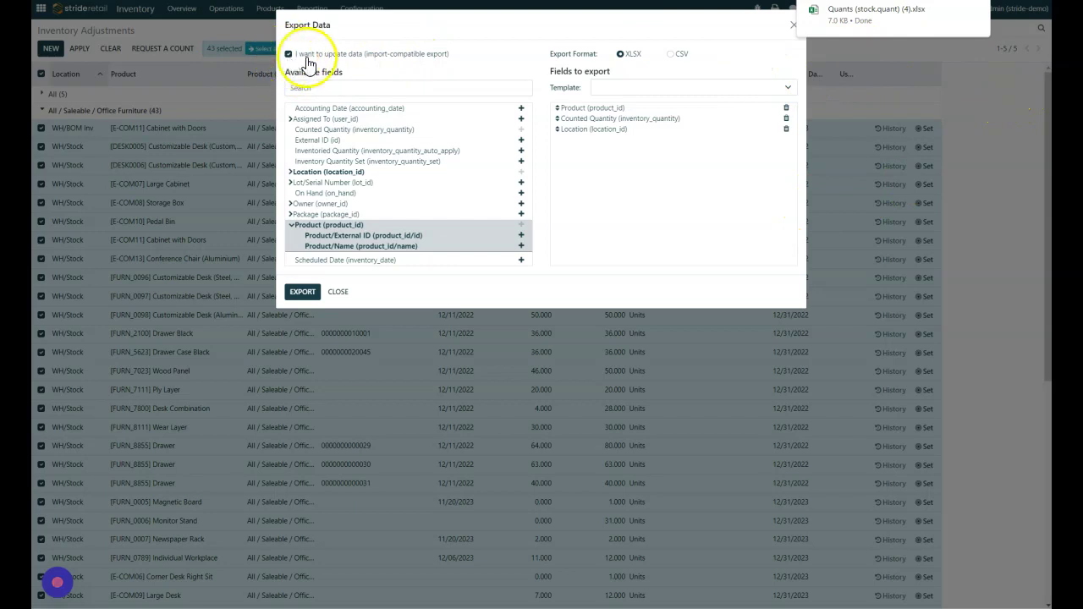
{"action": "left_click", "coordinate": [792, 25]}
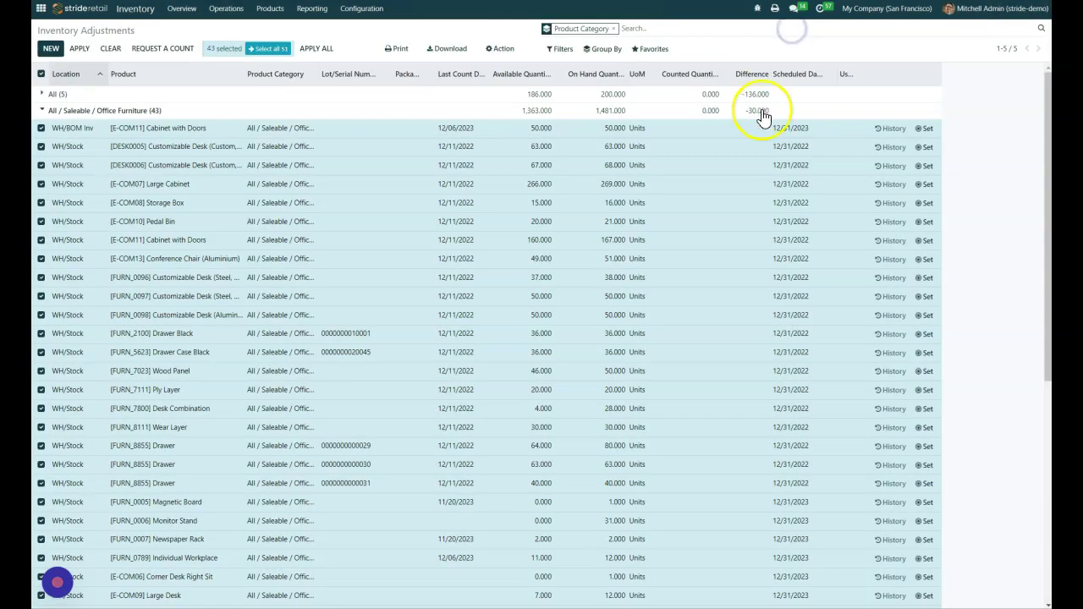
Deselect all 43 rows, view the Import records page, then return to Inventory Adjustments
{"action": "left_click", "coordinate": [41, 73]}
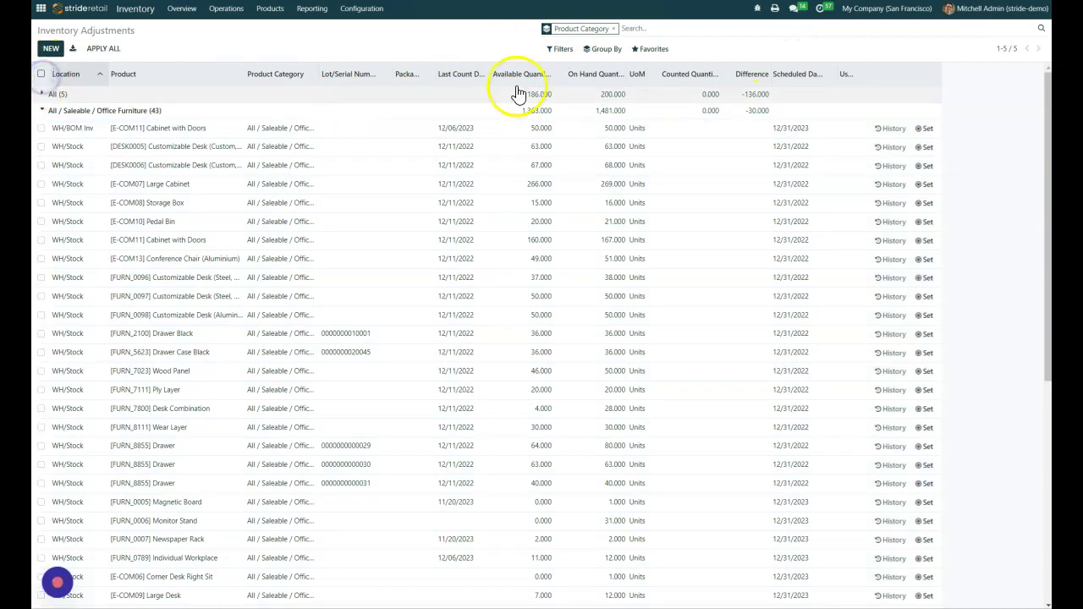
{"action": "left_click", "coordinate": [641, 51]}
{"action": "left_click", "coordinate": [657, 90]}
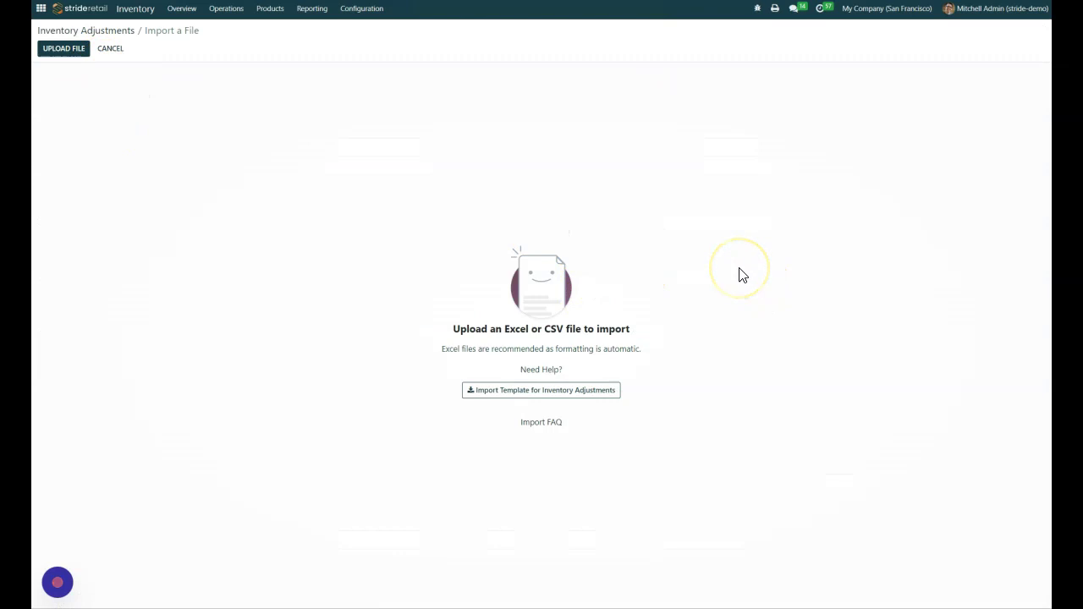
{"action": "left_click", "coordinate": [110, 36]}
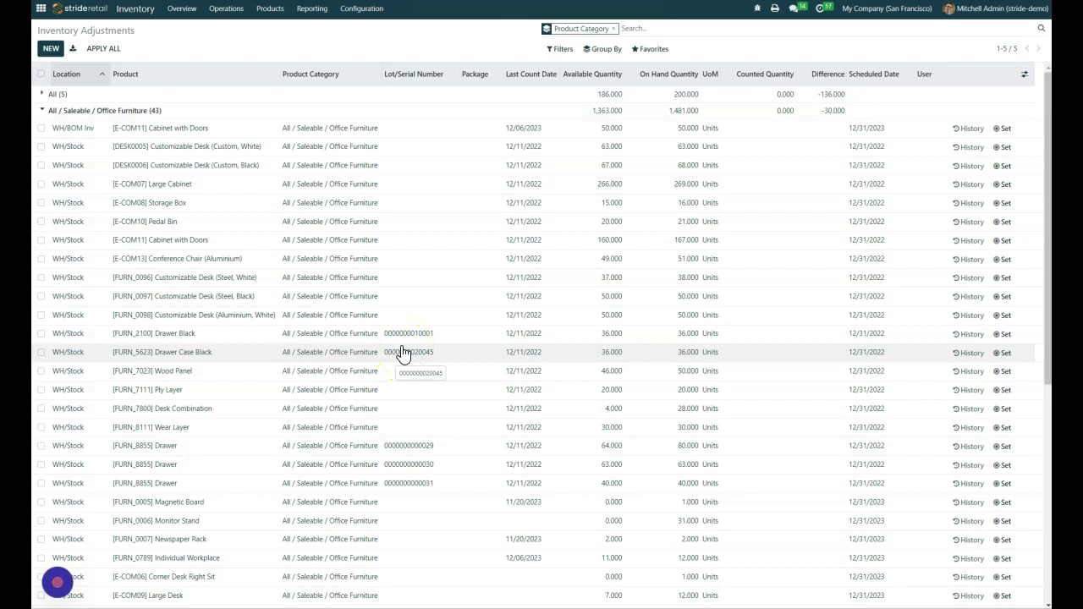
{"action": "scroll", "coordinate": [237, 245], "scroll_direction": "down", "scroll_amount": 5}
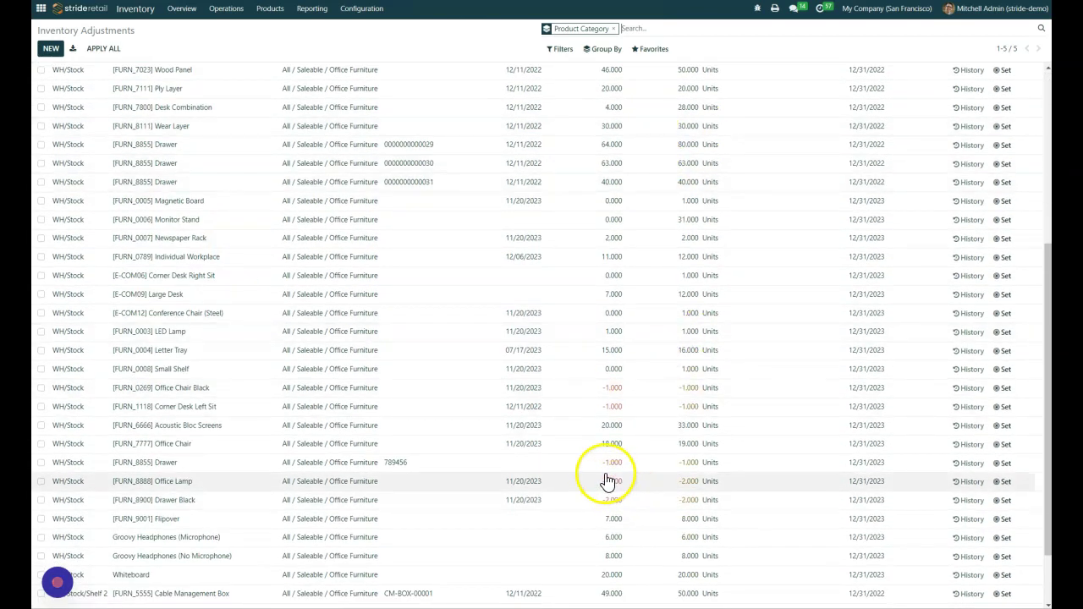
{"action": "scroll", "coordinate": [719, 237], "scroll_direction": "up", "scroll_amount": 1}
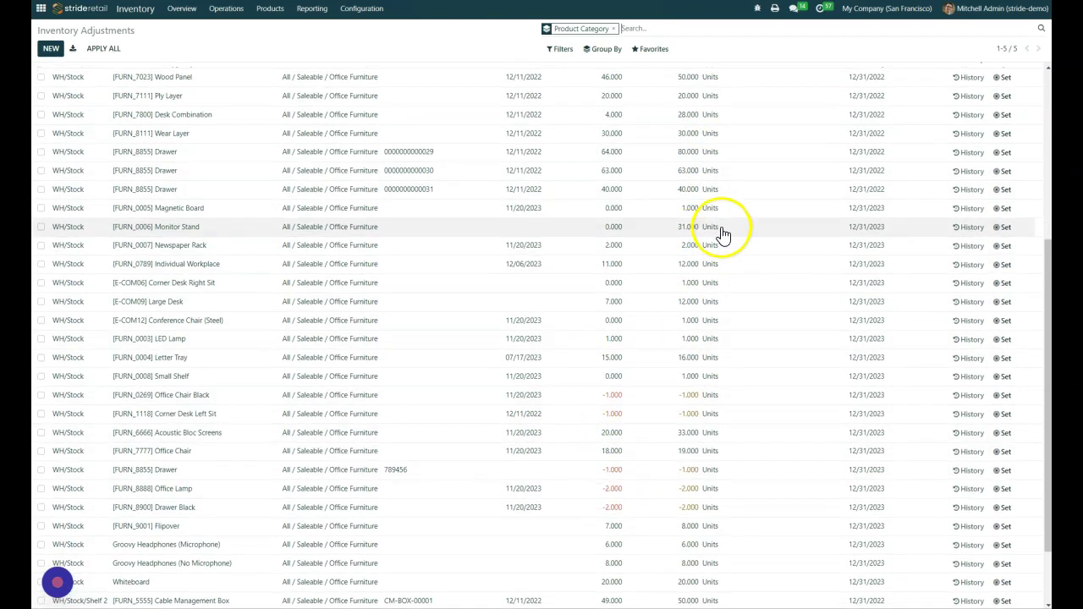
{"action": "scroll", "coordinate": [722, 236], "scroll_direction": "up", "scroll_amount": 3}
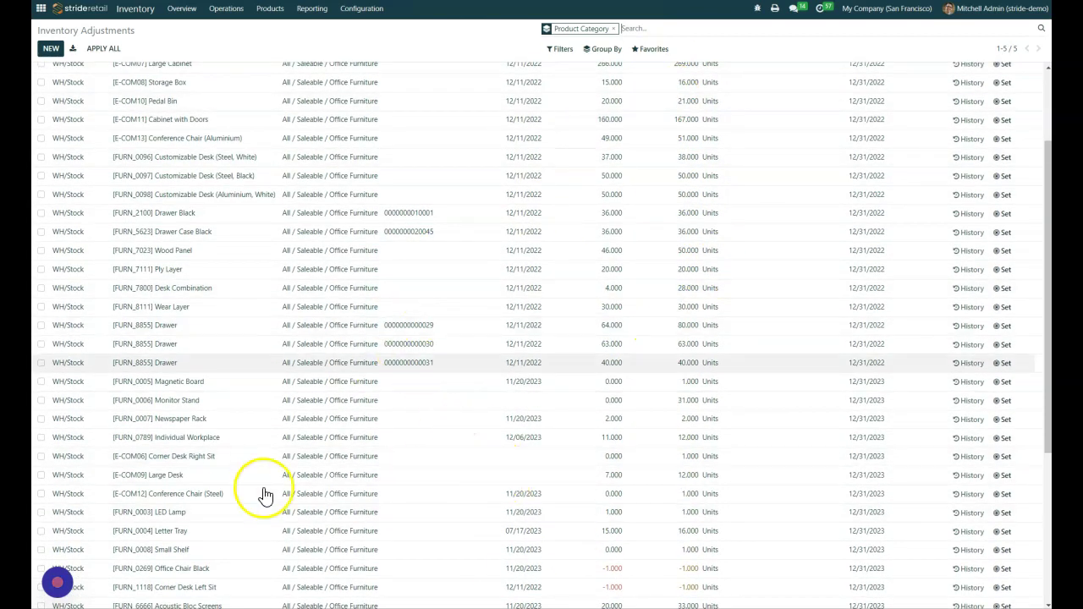
{"action": "scroll", "coordinate": [471, 511], "scroll_direction": "down", "scroll_amount": 5}
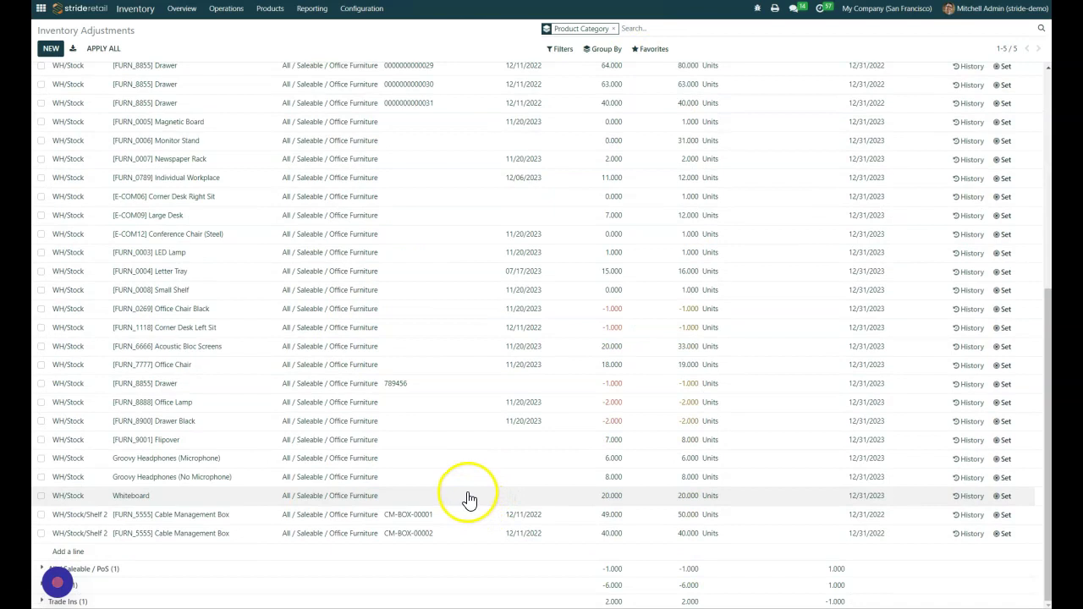
{"action": "left_click", "coordinate": [465, 495]}
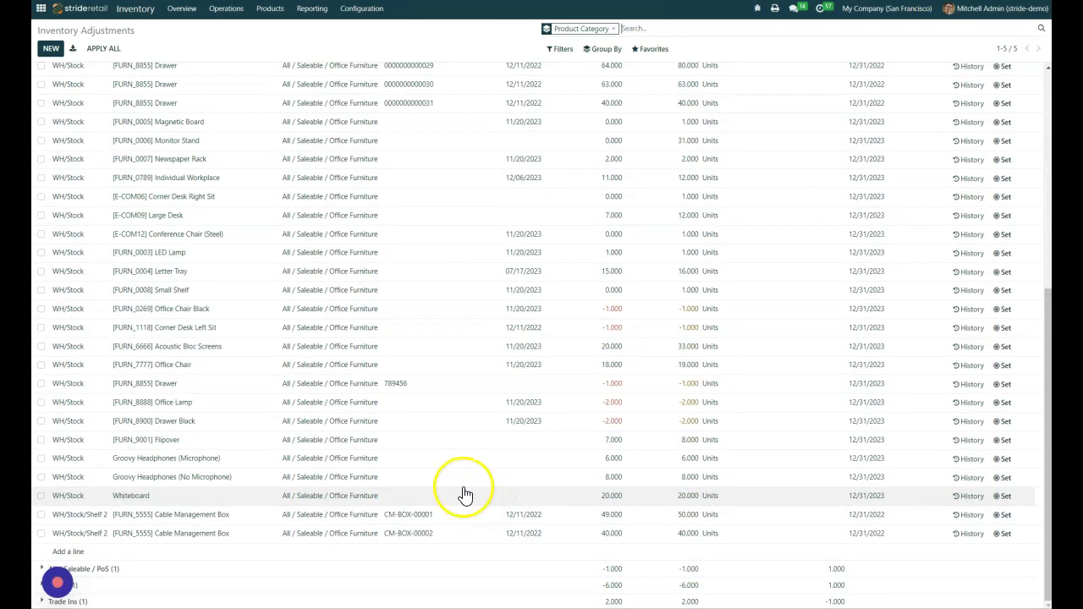
Add a new WH/Stock line to the Office Furniture group and select its empty Product field
{"action": "left_click", "coordinate": [70, 555]}
{"action": "left_click", "coordinate": [210, 554]}
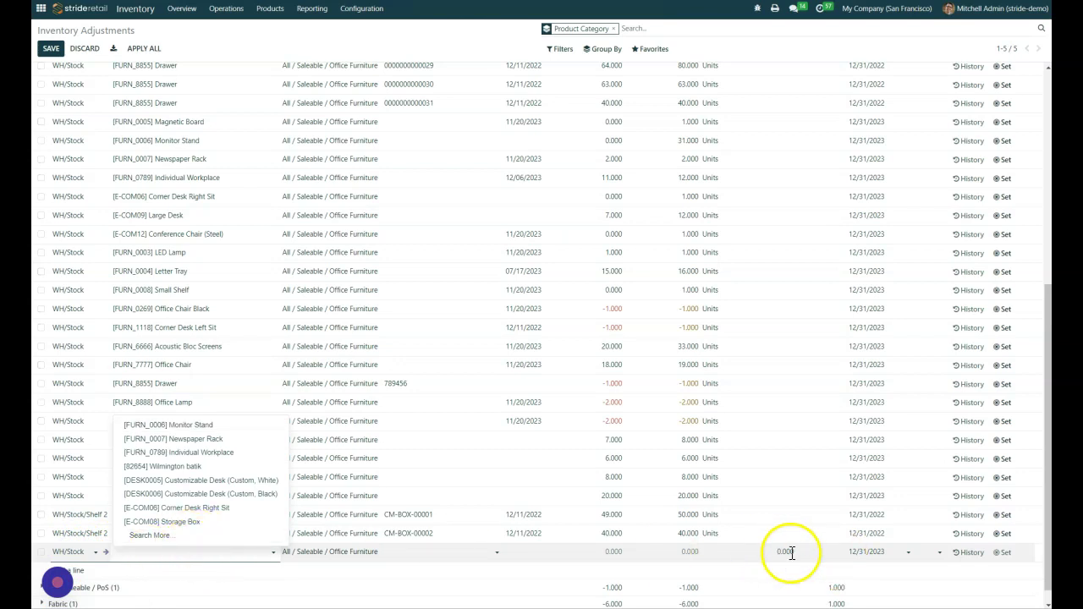
{"action": "left_click", "coordinate": [251, 552]}
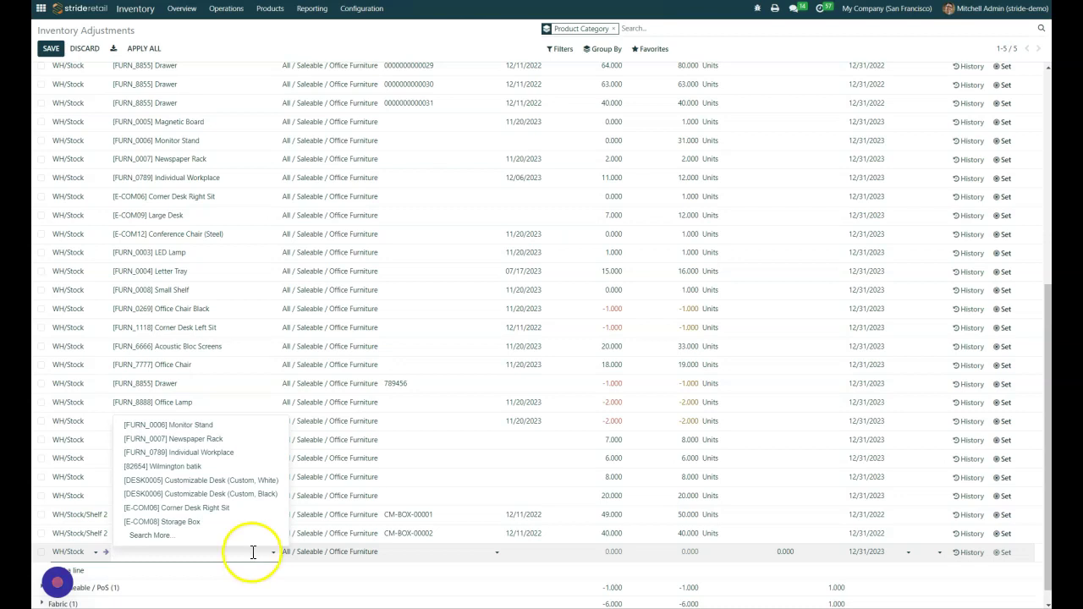